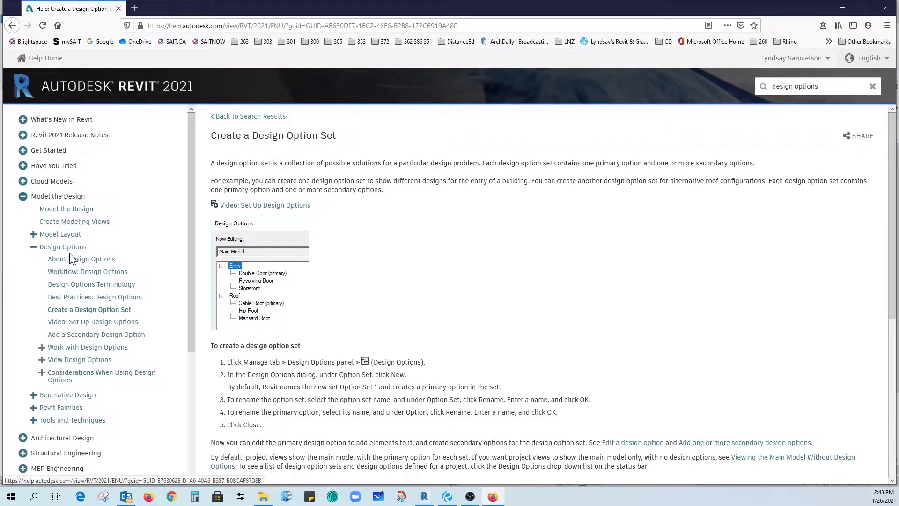
# - Browse the help articles on the design options workflow, best practices, and creating a design option set
pyautogui.click(100, 273)
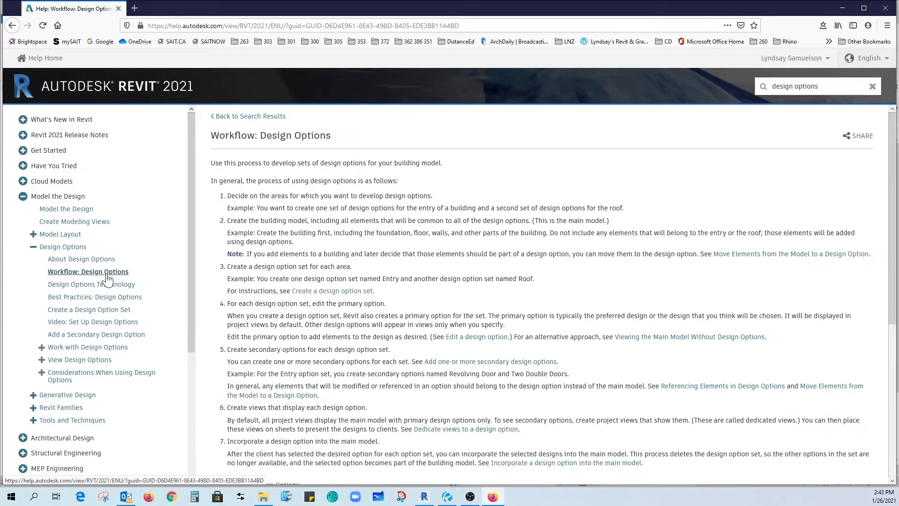
pyautogui.click(124, 298)
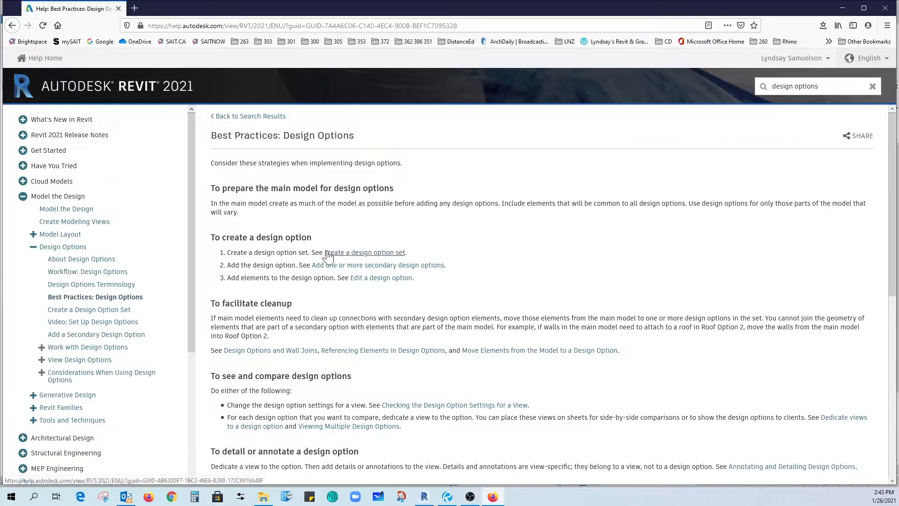
pyautogui.click(354, 255)
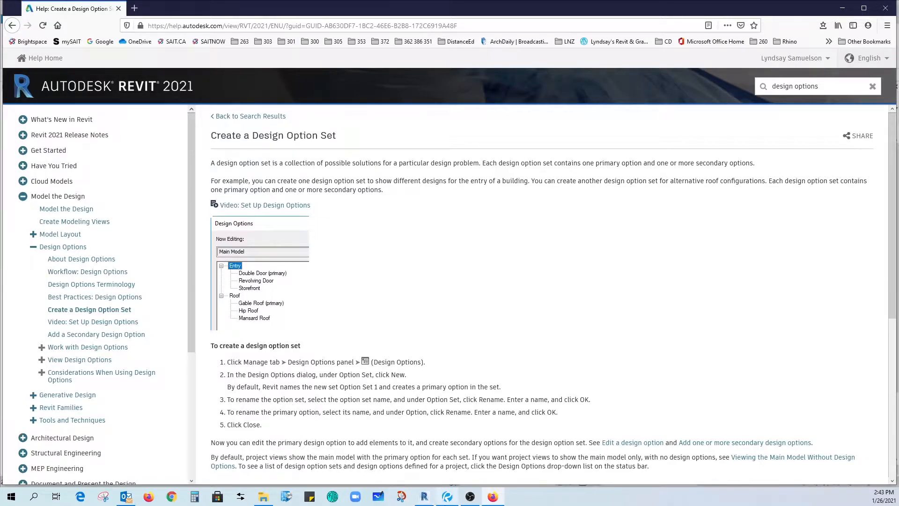
# - Switch to Revit and create a new option set in the Design Options dialog
pyautogui.click(429, 498)
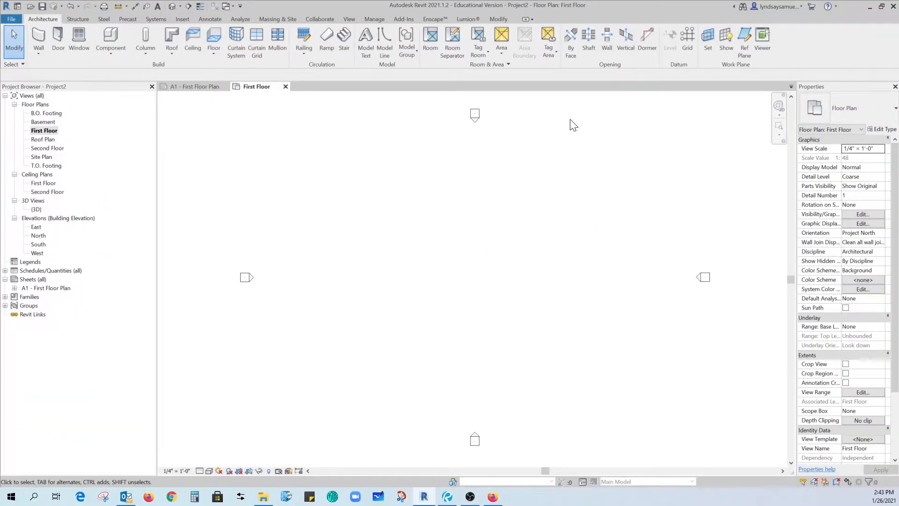
pyautogui.click(374, 19)
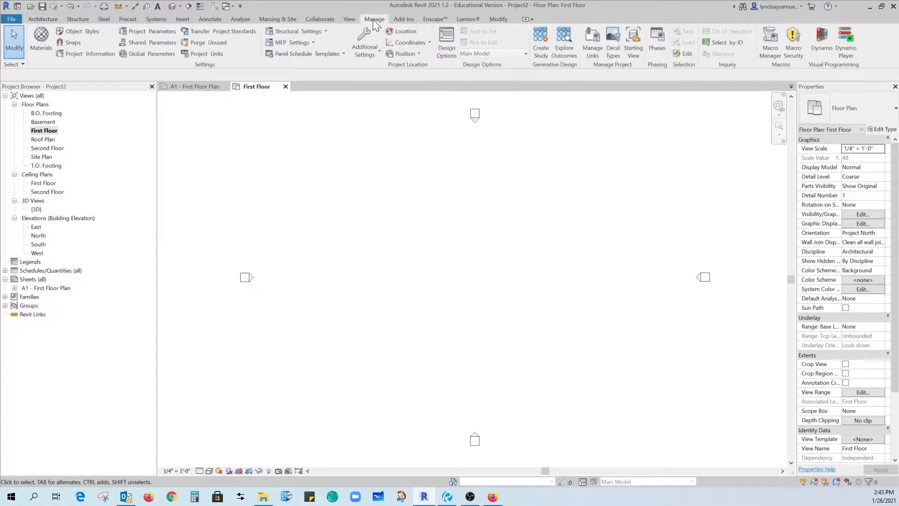
pyautogui.click(447, 40)
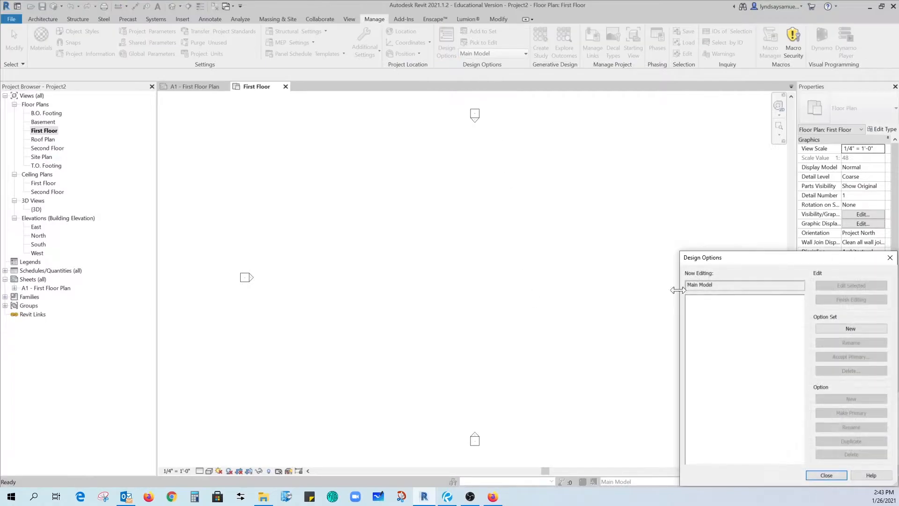
pyautogui.moveTo(743, 261); pyautogui.dragTo(298, 176)
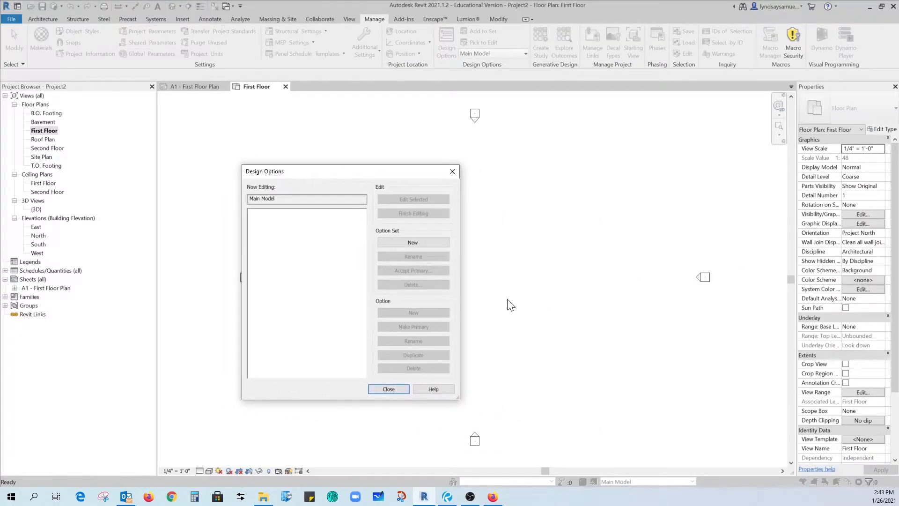
pyautogui.click(417, 242)
# - Rename the new design option set as "floor plans" and close the Design Options dialog
pyautogui.click(279, 212)
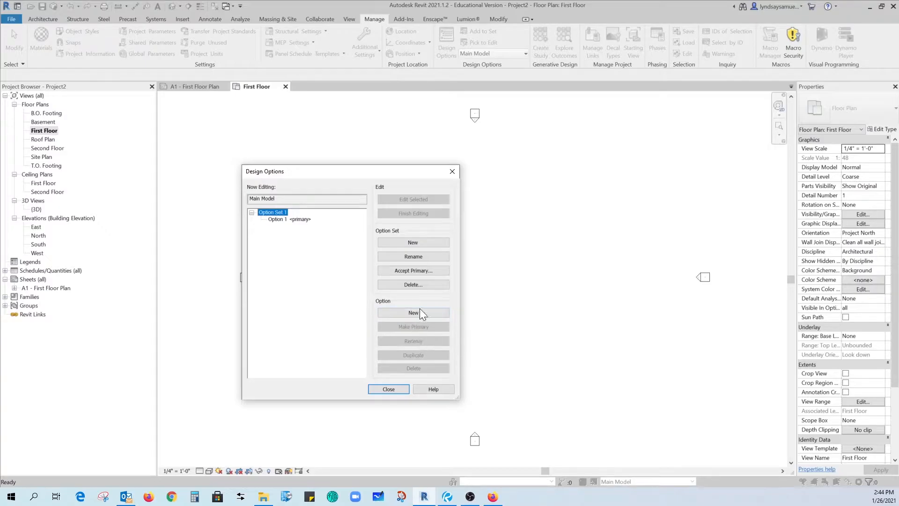
pyautogui.click(420, 255)
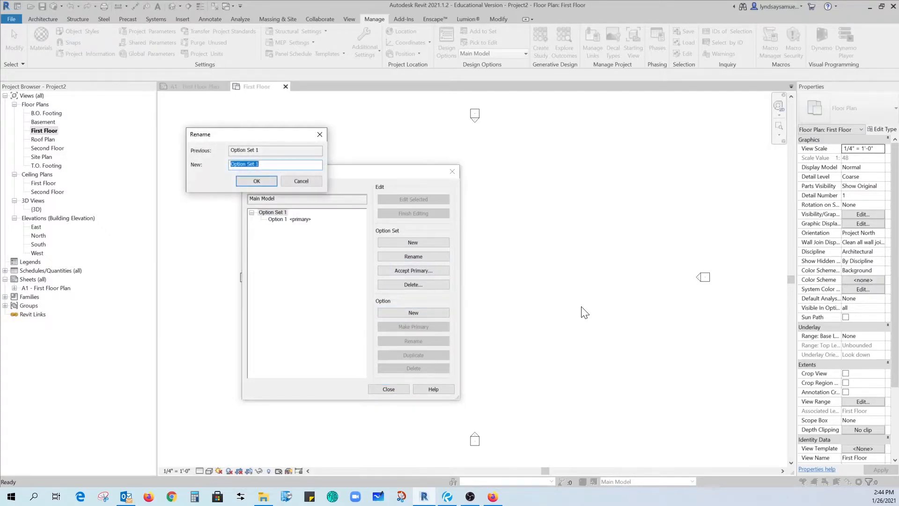
pyautogui.write('floor plans')
pyautogui.click(249, 178)
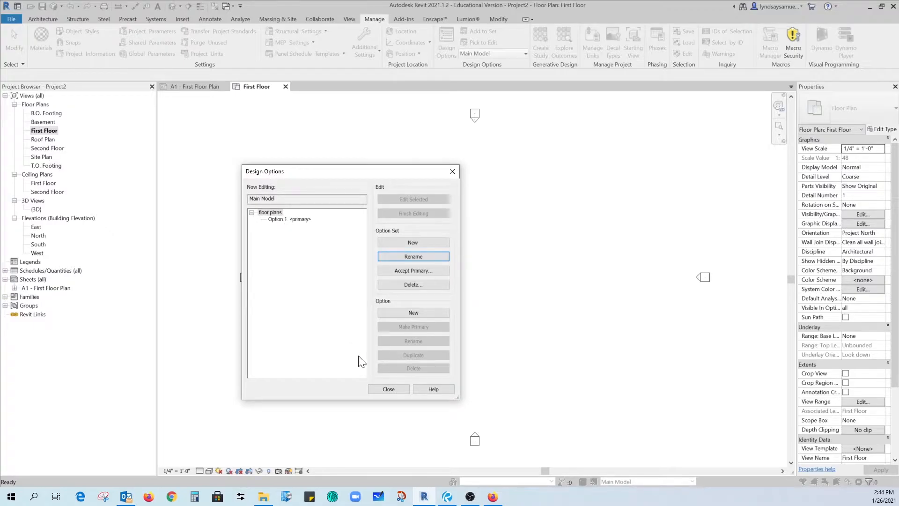
pyautogui.click(389, 389)
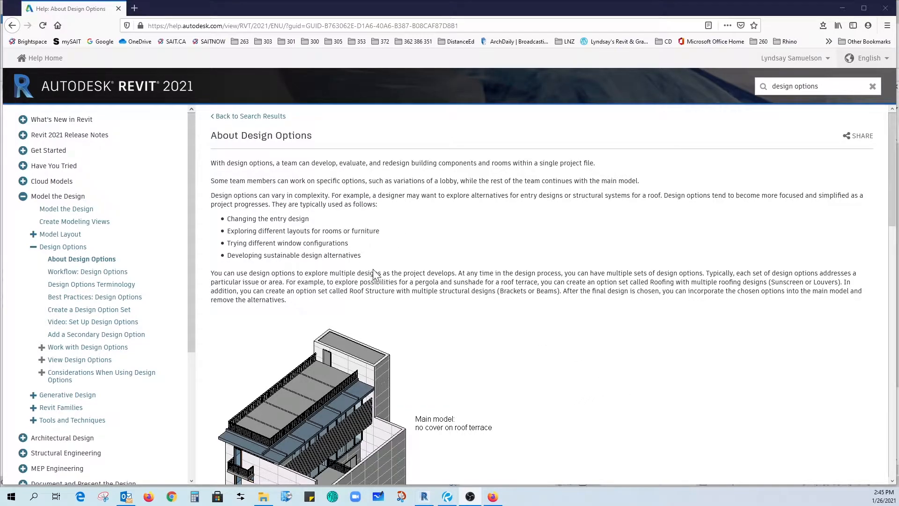
# - Examine the About Design Options help article and its roof terrace examples of main model, primary and secondary options
pyautogui.scroll(-5, 594, 364)
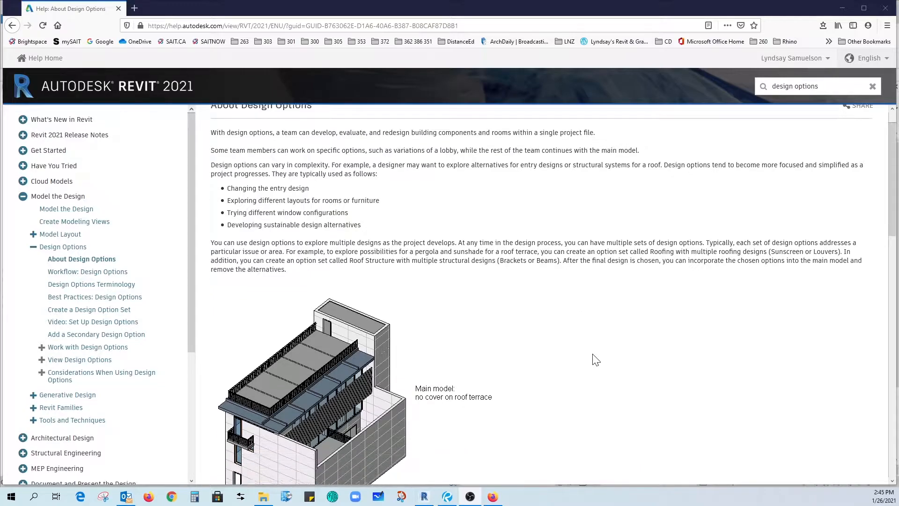
pyautogui.scroll(2, 612, 344)
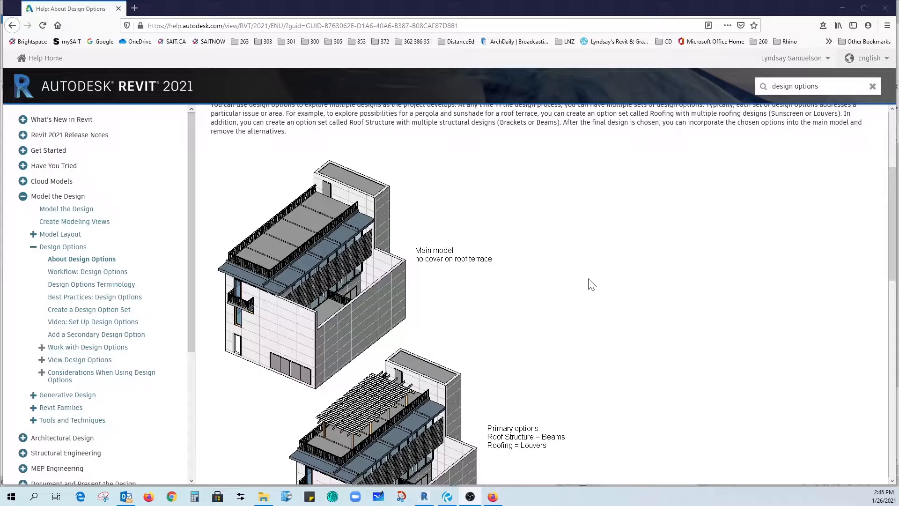
pyautogui.scroll(-4, 609, 282)
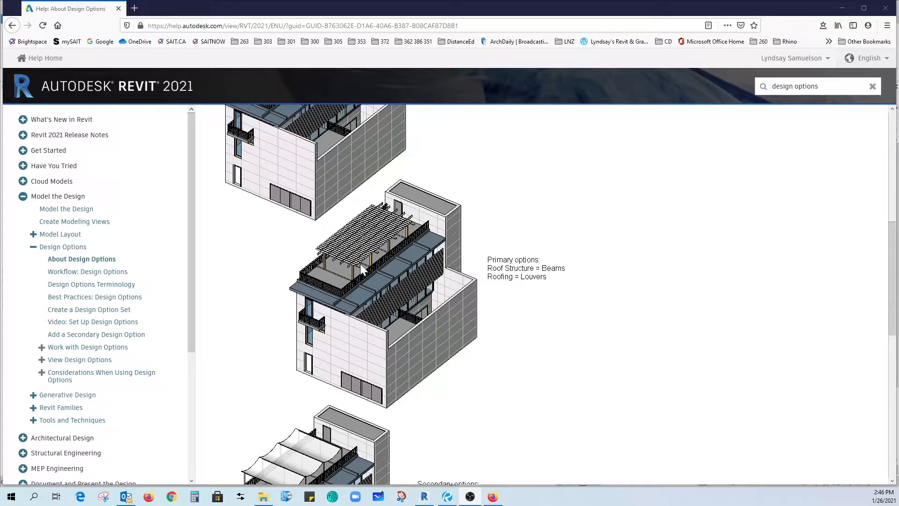
pyautogui.scroll(-5, 596, 297)
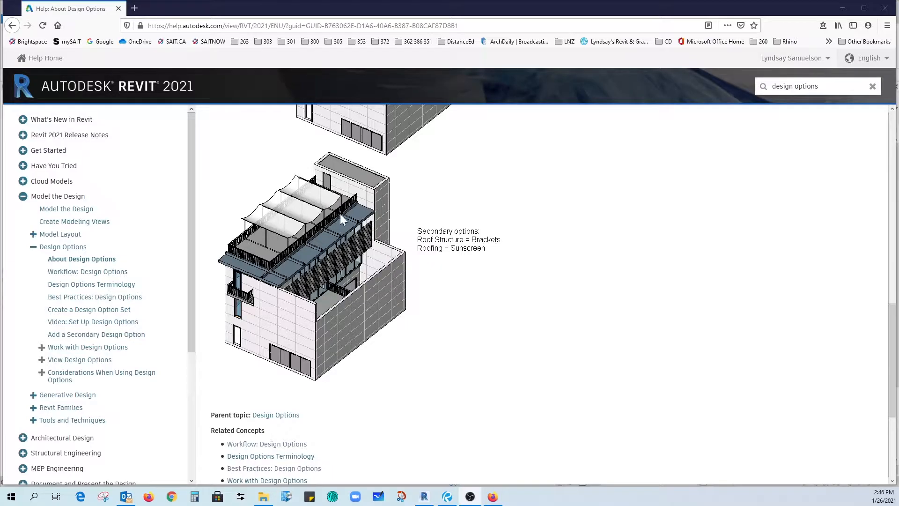
pyautogui.scroll(15, 611, 276)
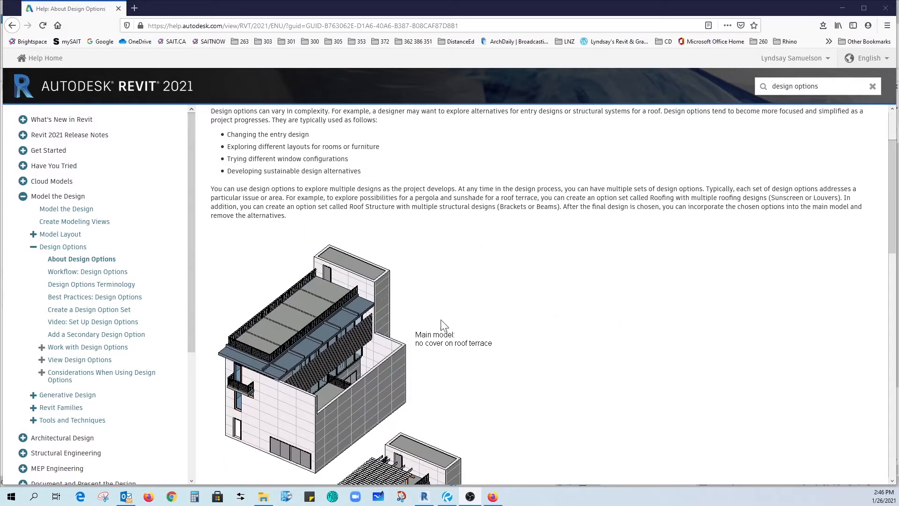
pyautogui.scroll(-5, 590, 328)
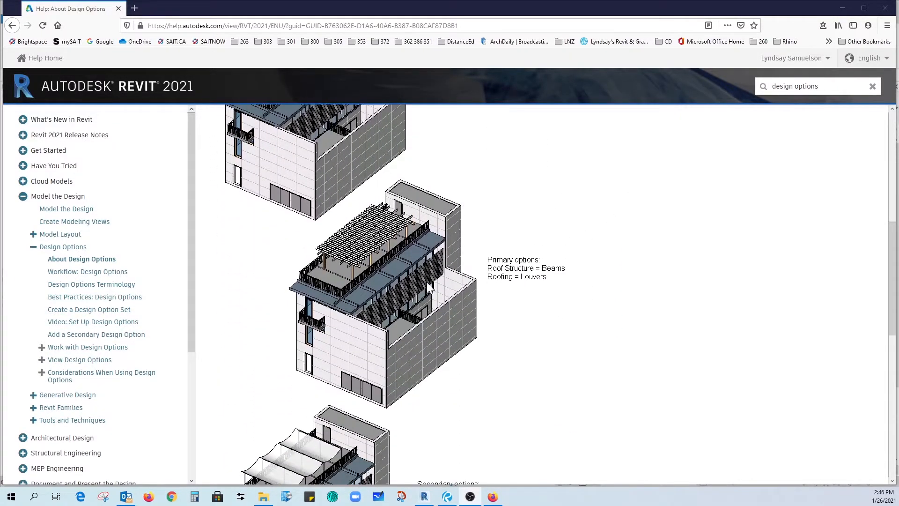
pyautogui.scroll(-5, 601, 287)
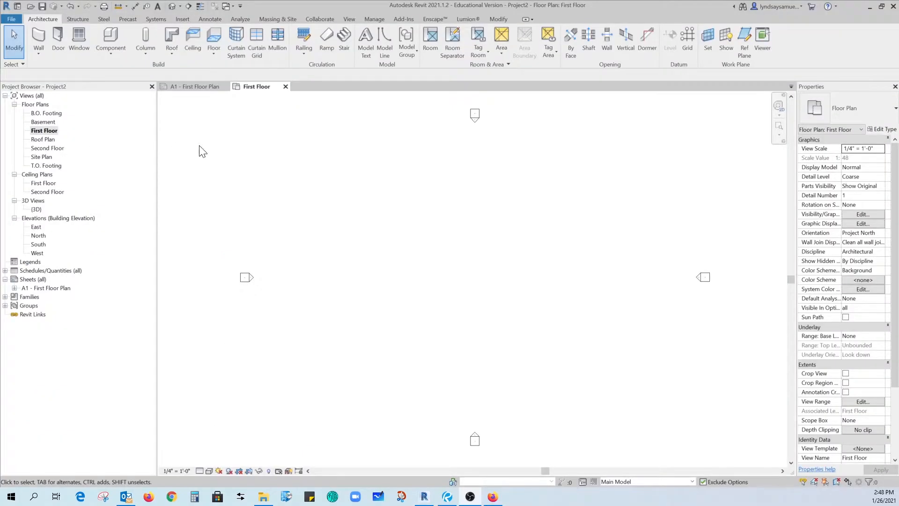
# - Draw a rectangle of Generic - 6" walls about 23'-6" by 23'-6" in the middle of the First Floor plan
pyautogui.click(42, 37)
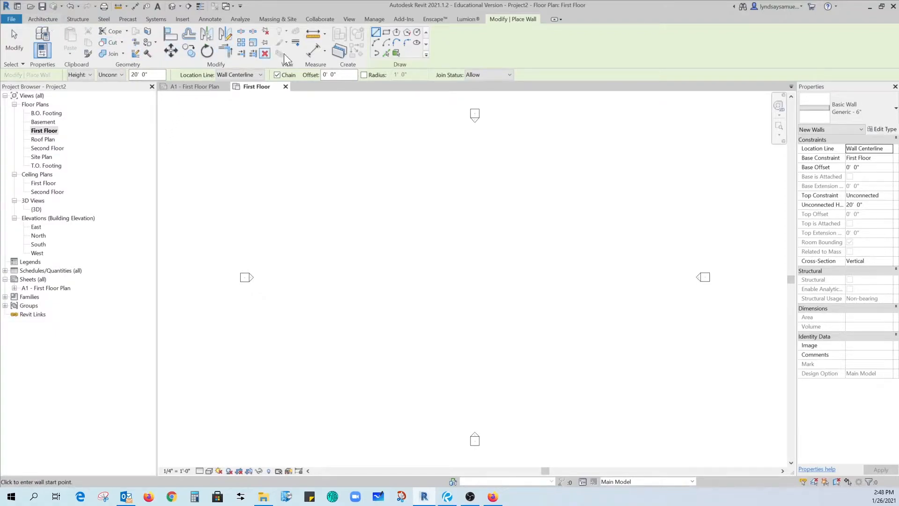
pyautogui.click(386, 33)
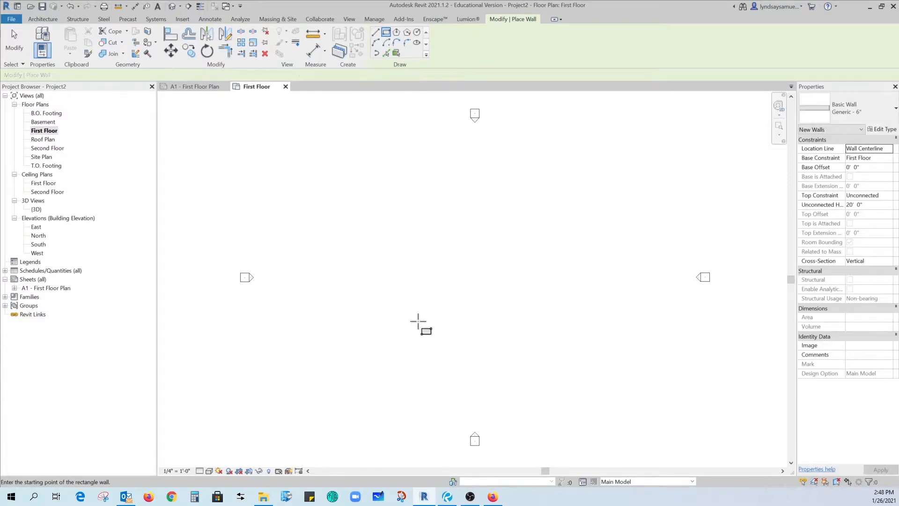
pyautogui.click(409, 322)
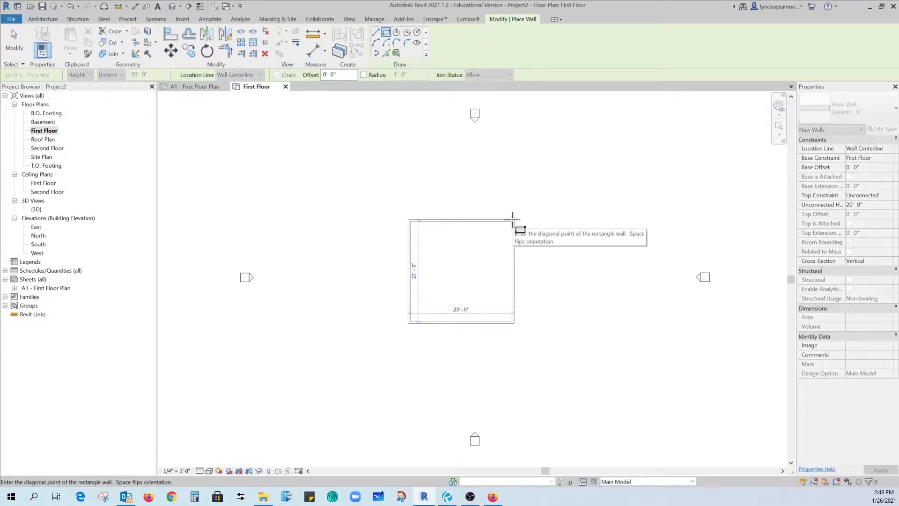
pyautogui.click(514, 218)
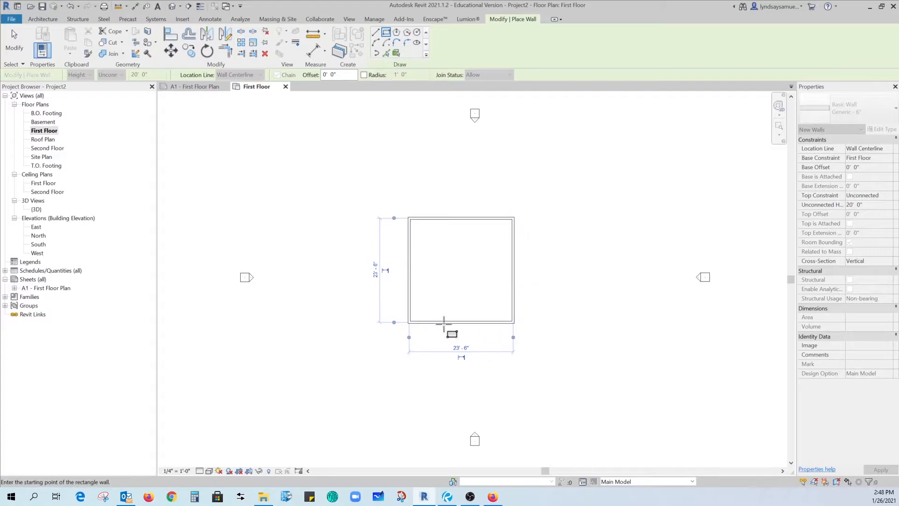
pyautogui.press('Escape')
pyautogui.press('Escape')
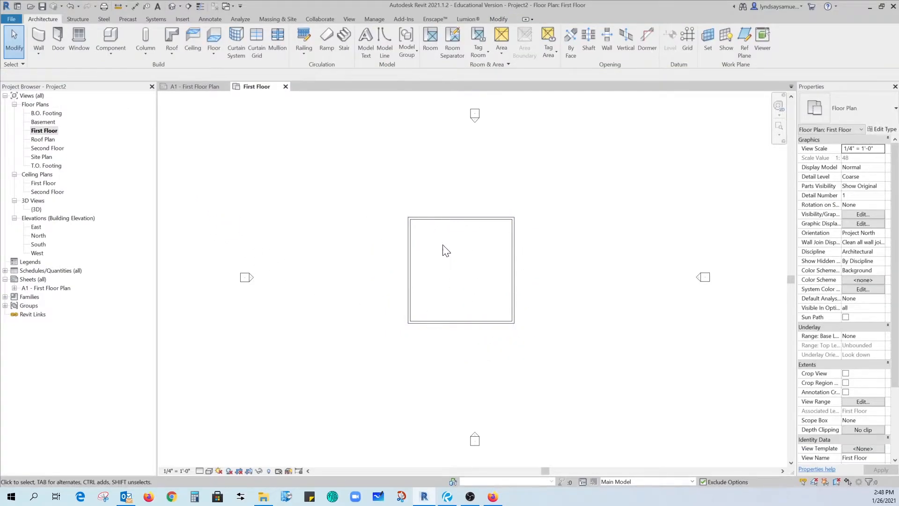
# - Dismiss the save reminder and delete the design options Option 1 and 4 walls from the floor plans set
pyautogui.scroll(1, 488, 290)
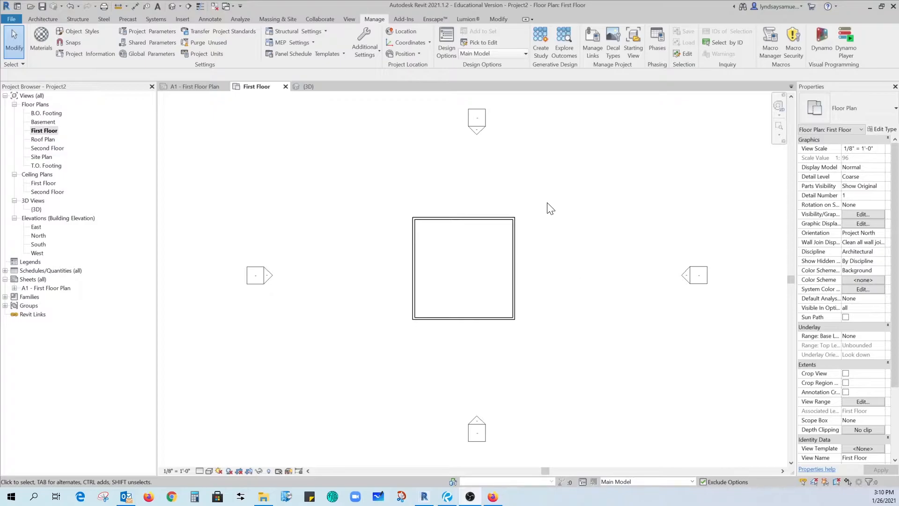
pyautogui.click(445, 41)
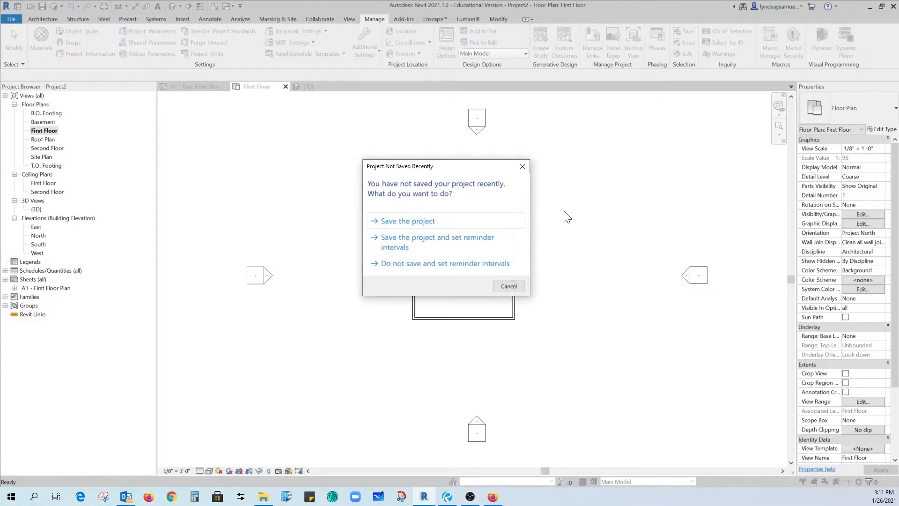
pyautogui.click(509, 286)
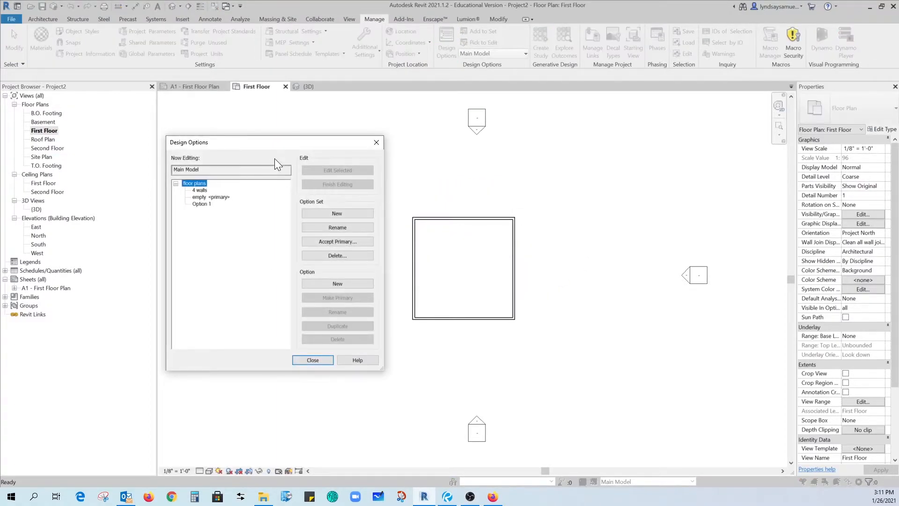
pyautogui.click(200, 204)
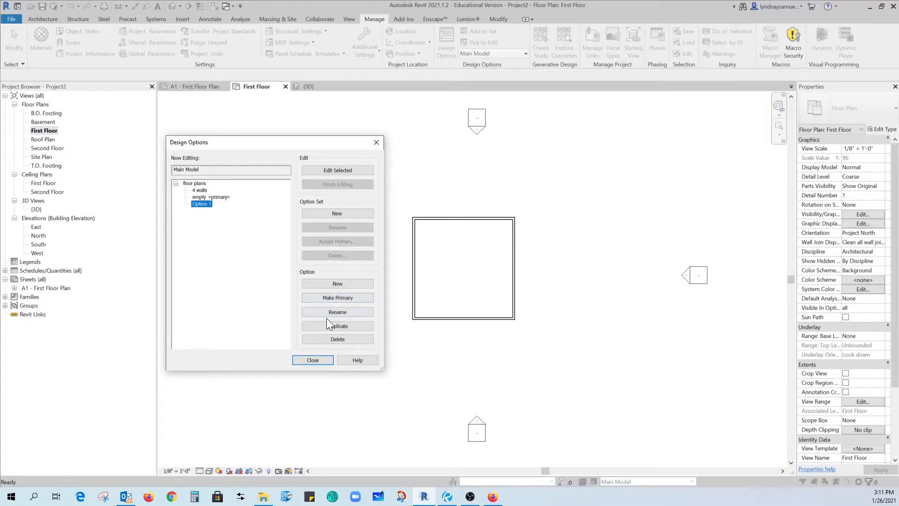
pyautogui.click(335, 337)
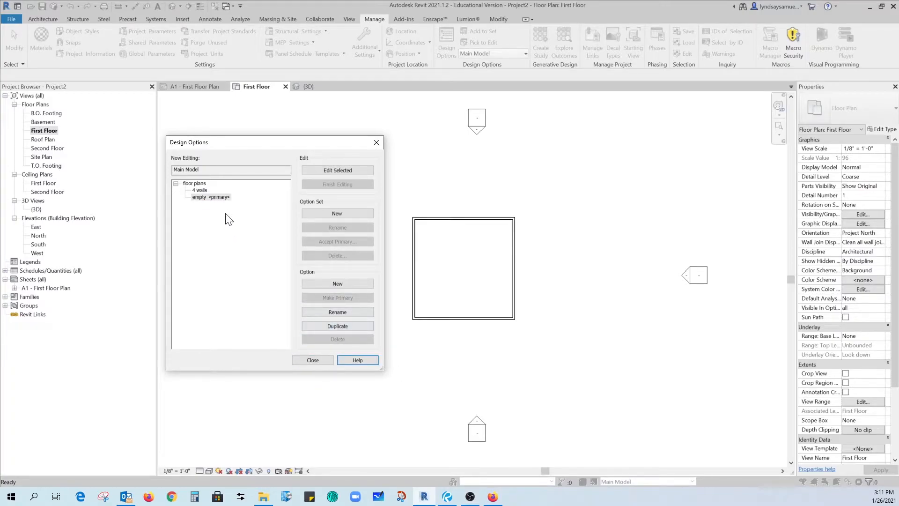
pyautogui.click(202, 190)
pyautogui.click(322, 338)
# - Enter "empty" as the name of the primary option in the floor plans set
pyautogui.click(216, 191)
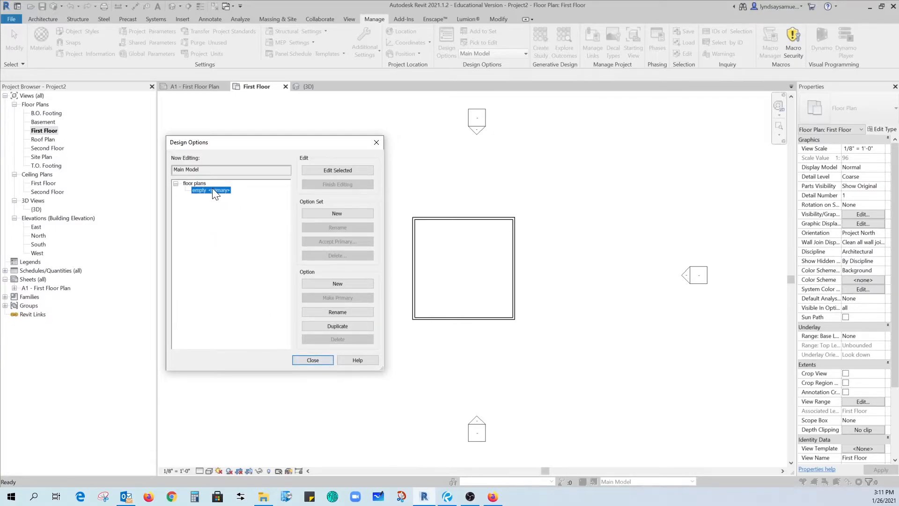
pyautogui.click(333, 312)
pyautogui.write('empty')
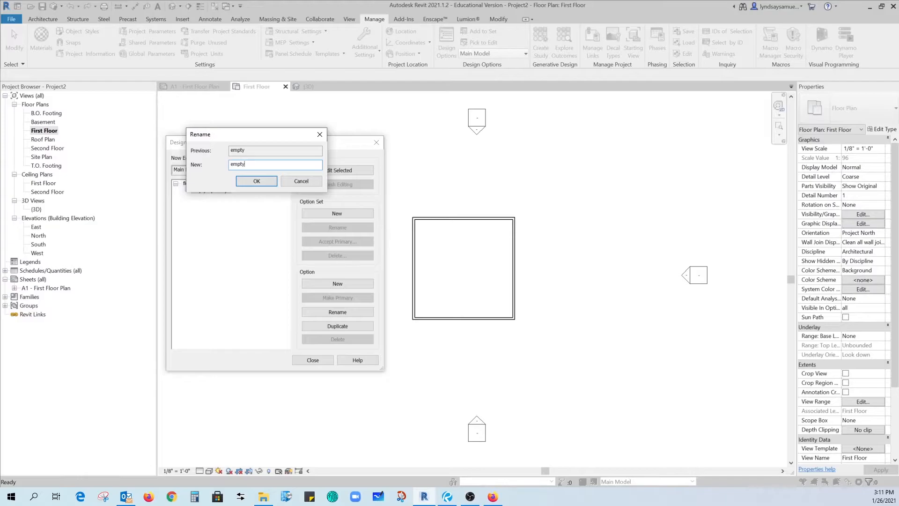
pyautogui.press('Return')
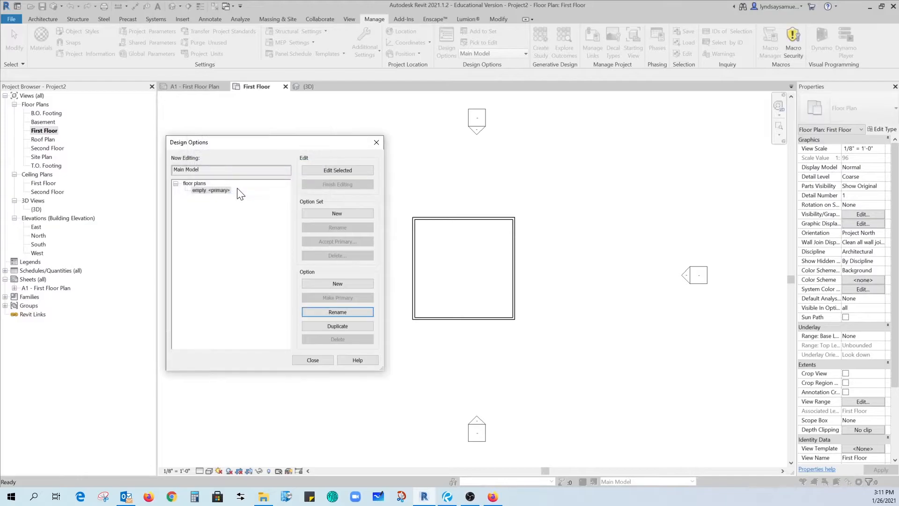
# - Add a secondary option to the floor plans set and name it "4 rooms"
pyautogui.click(337, 284)
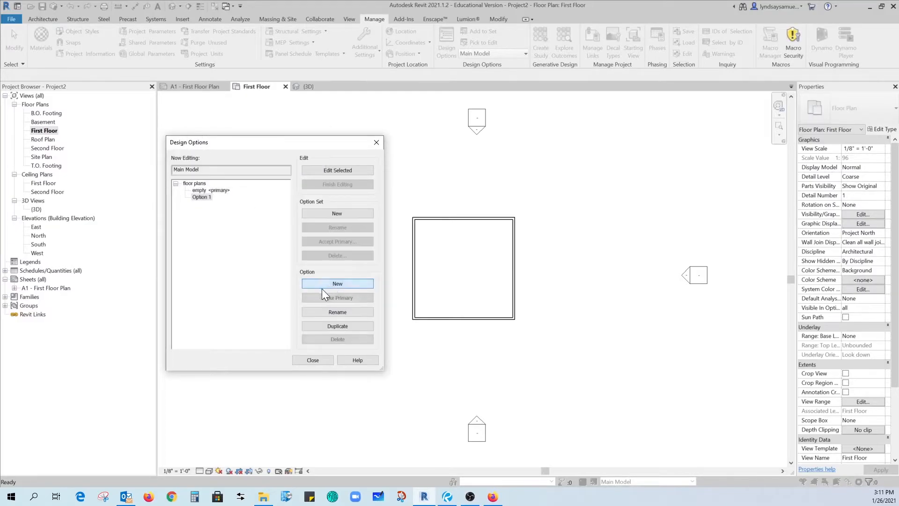
pyautogui.click(331, 313)
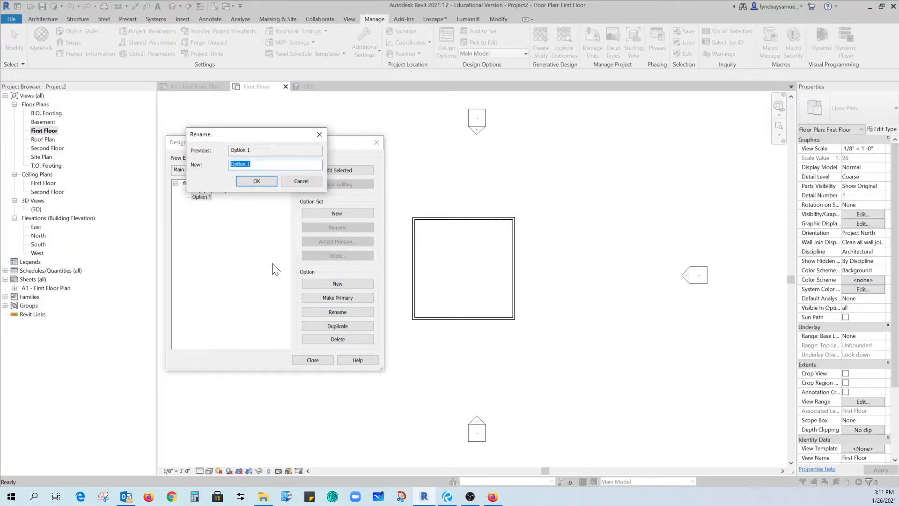
pyautogui.write('4 rooms')
pyautogui.press('Return')
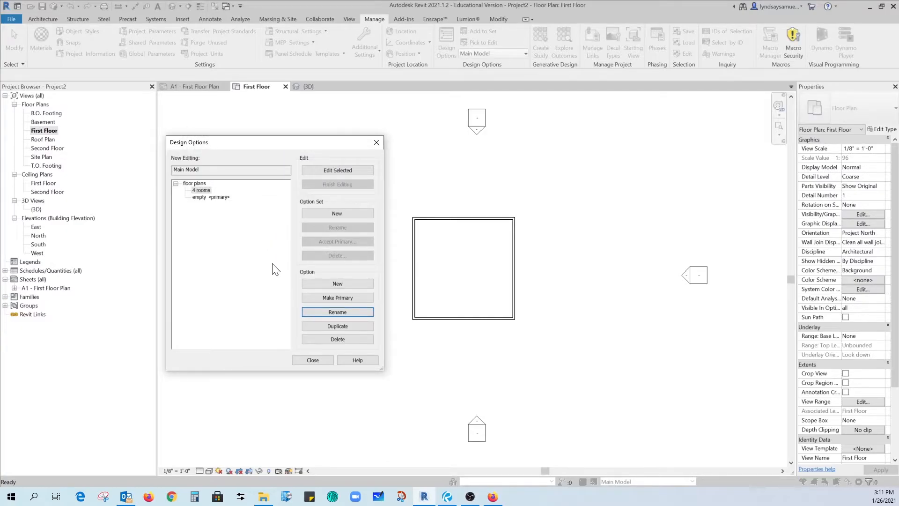
# - Add another secondary option named "3 rooms" to the floor plans set and close the design options settings
pyautogui.click(342, 284)
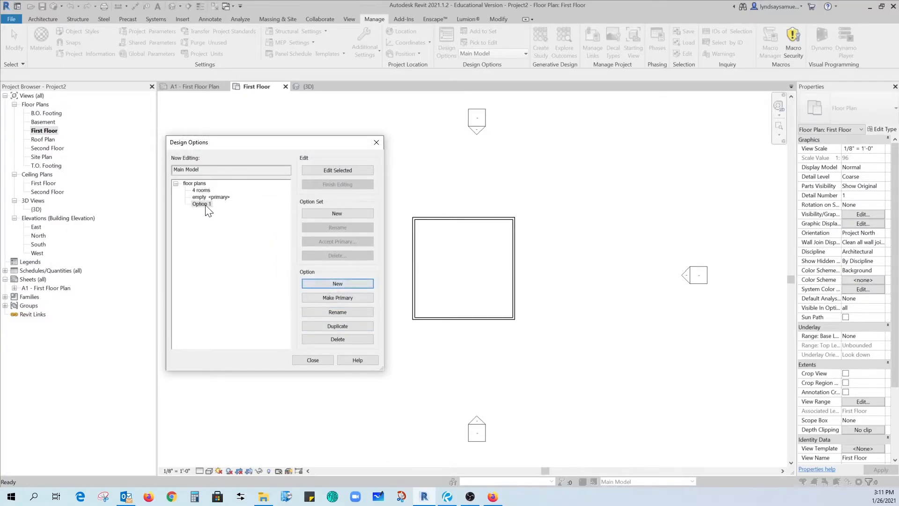
pyautogui.click(341, 308)
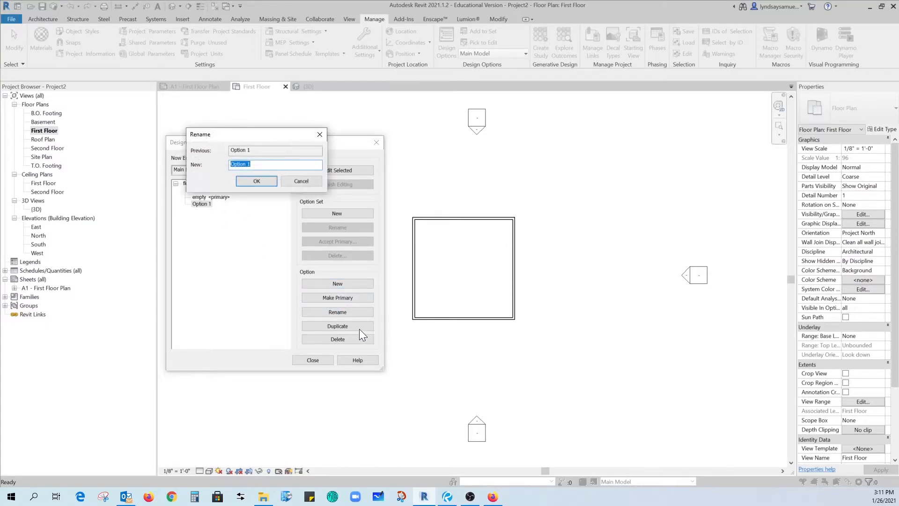
pyautogui.write('3 rooms')
pyautogui.press('Return')
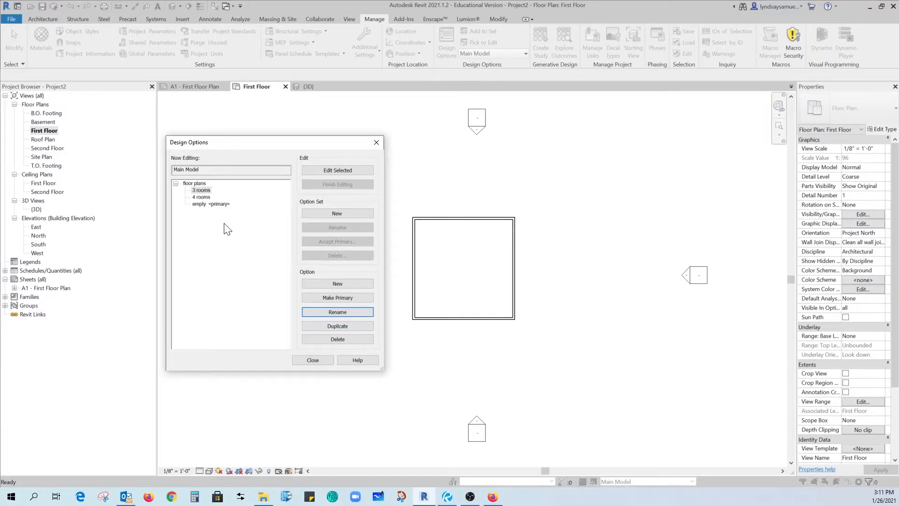
pyautogui.click(312, 361)
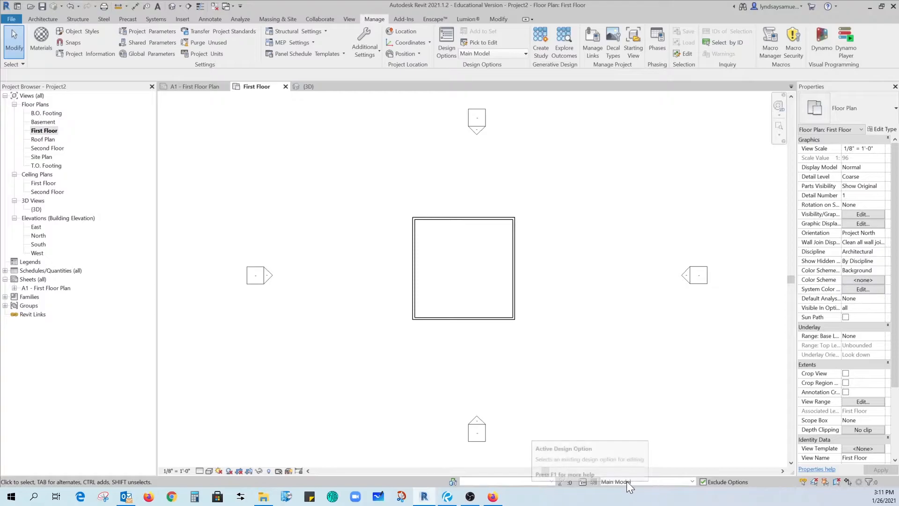
# - In the 4 rooms option, draw two crossing Generic - 6" walls between the midpoints of the square's opposite walls
pyautogui.click(692, 482)
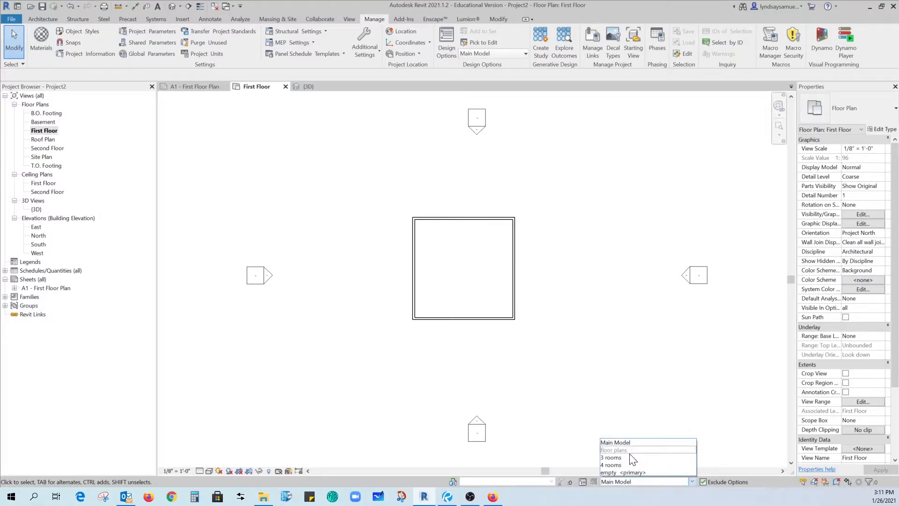
pyautogui.click(617, 465)
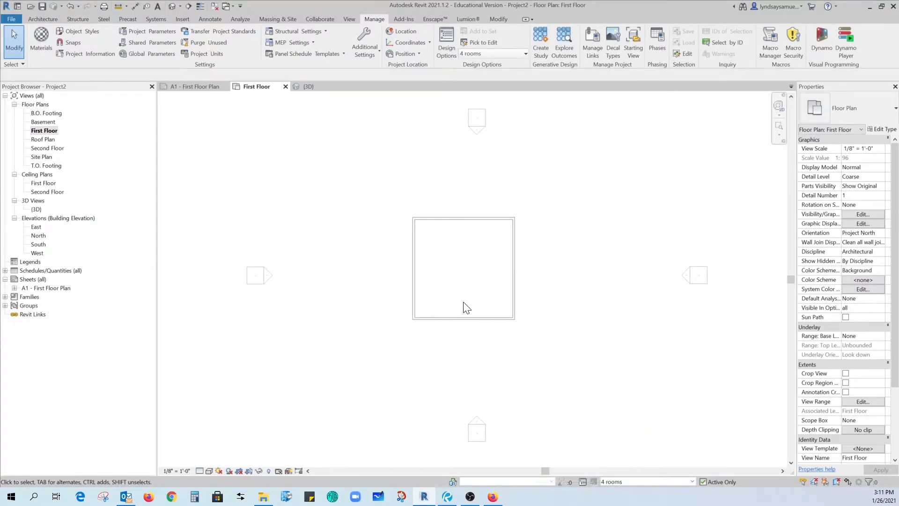
pyautogui.click(35, 17)
pyautogui.click(34, 42)
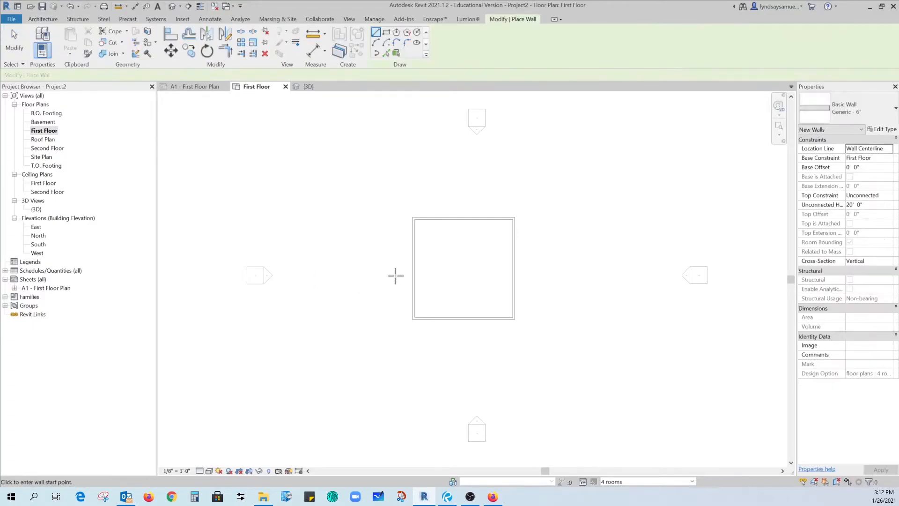
pyautogui.click(414, 269)
pyautogui.click(513, 269)
pyautogui.press('Escape')
pyautogui.click(463, 218)
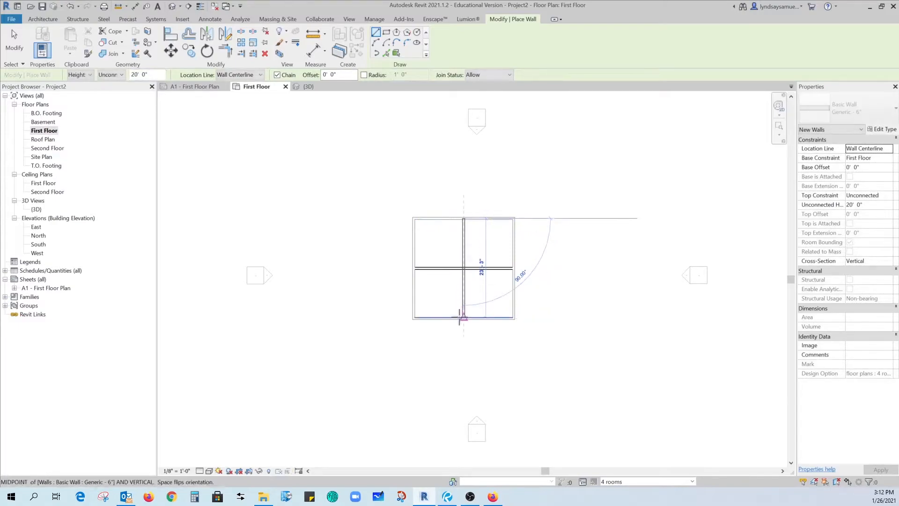
pyautogui.click(462, 317)
pyautogui.press('Escape')
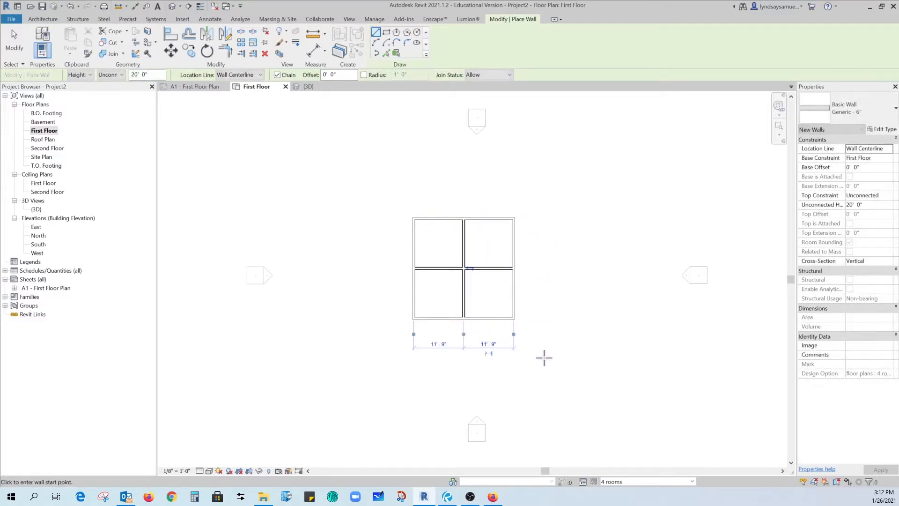
pyautogui.press('Escape')
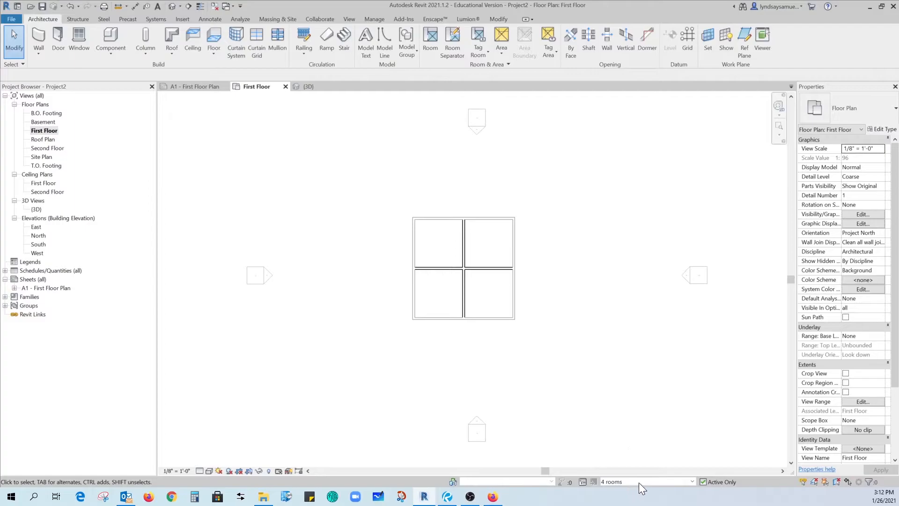
# - In the 3 rooms option, draw two parallel 45° Generic - 6" walls cutting off the square's upper-left and lower-right corners
pyautogui.click(640, 482)
pyautogui.click(618, 457)
pyautogui.click(38, 41)
pyautogui.click(414, 268)
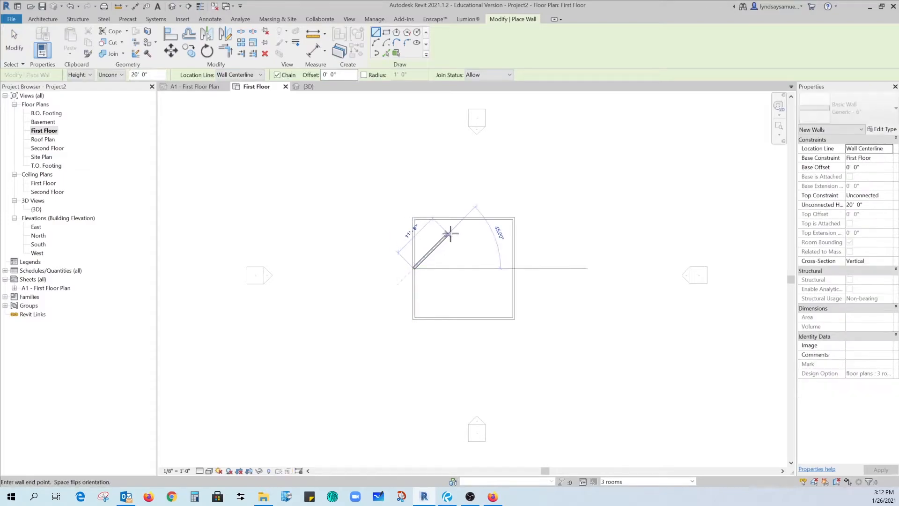
pyautogui.click(463, 219)
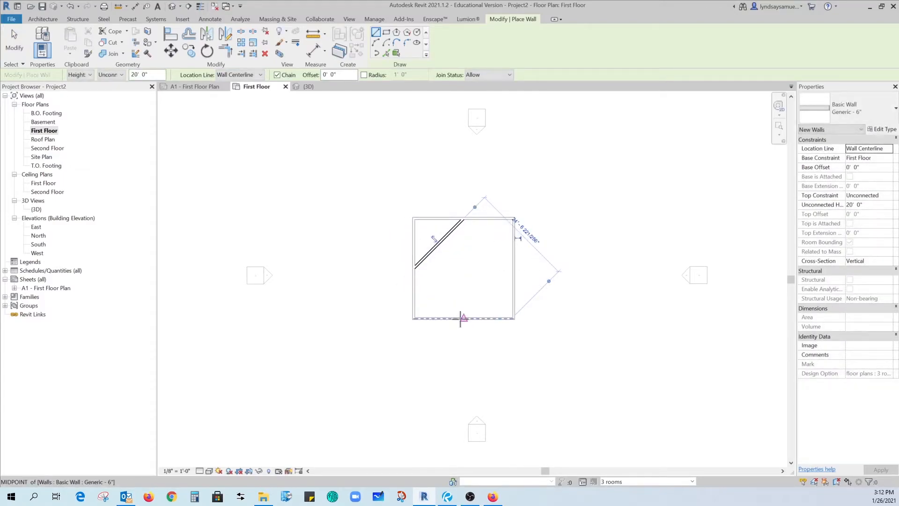
pyautogui.click(455, 318)
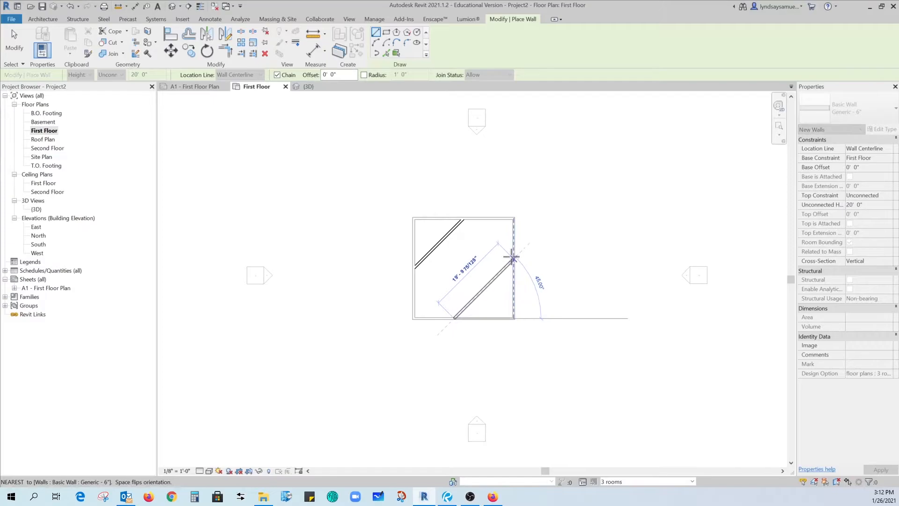
pyautogui.click(512, 256)
pyautogui.press('Escape')
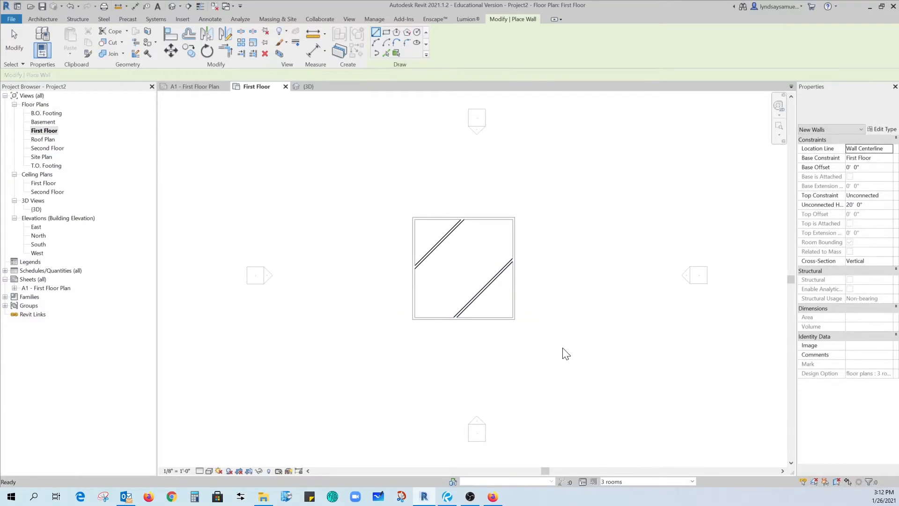
pyautogui.press('Escape')
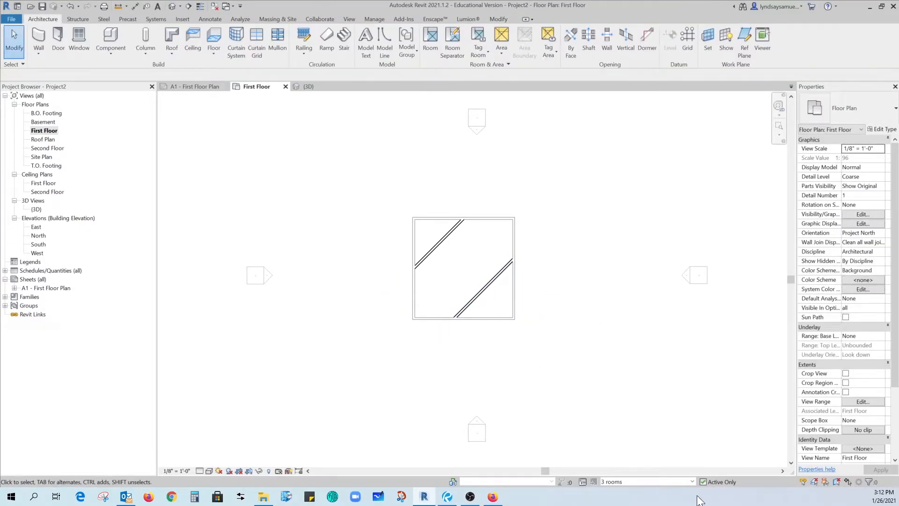
# - Make the empty primary option the active design option
pyautogui.click(692, 482)
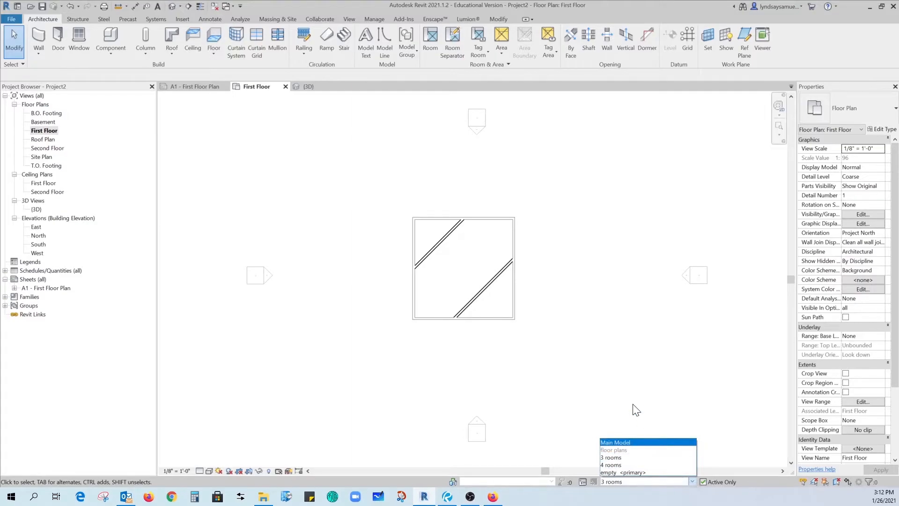
pyautogui.click(613, 473)
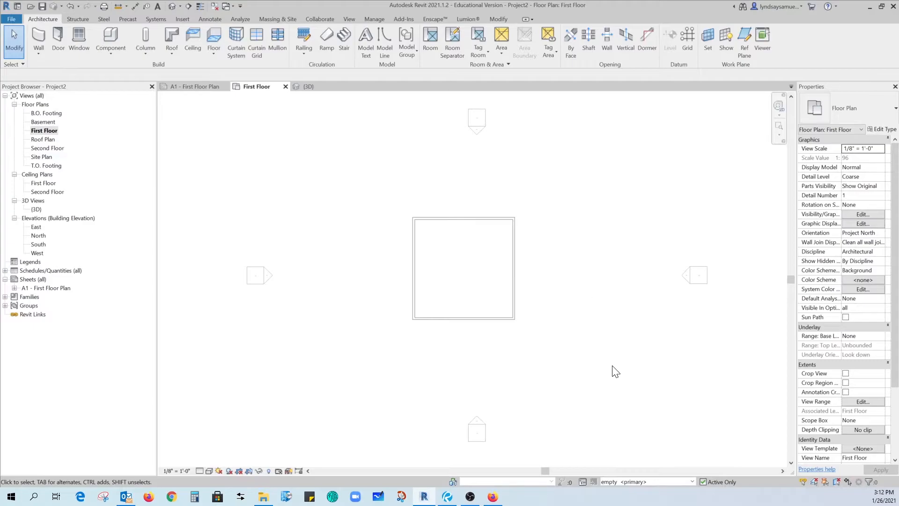
# - Duplicate the First Floor plan view and rename the copy "First Floor 4 rooms"
pyautogui.click(43, 130)
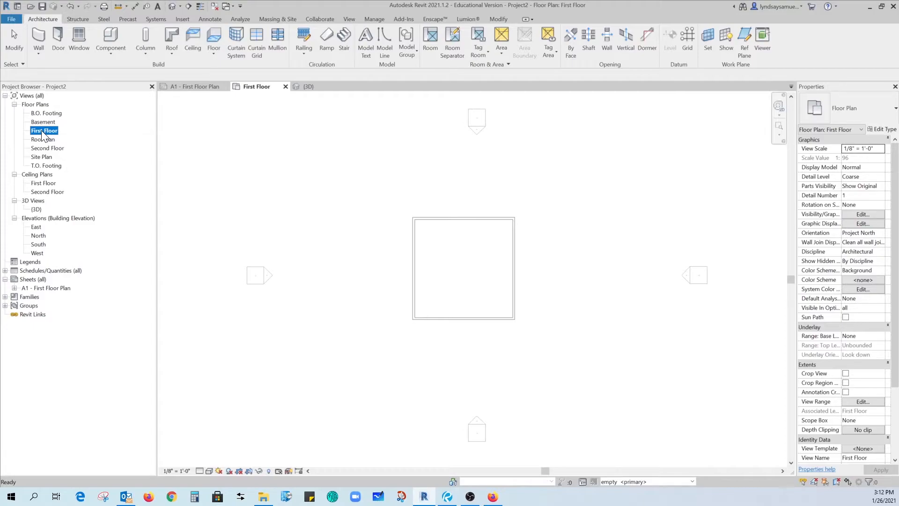
pyautogui.rightClick(43, 133)
pyautogui.moveTo(108, 200)
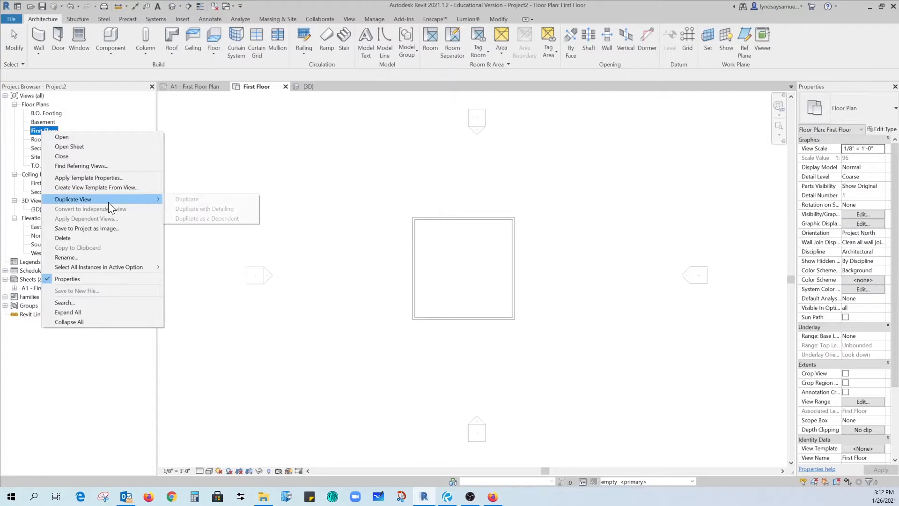
pyautogui.click(190, 201)
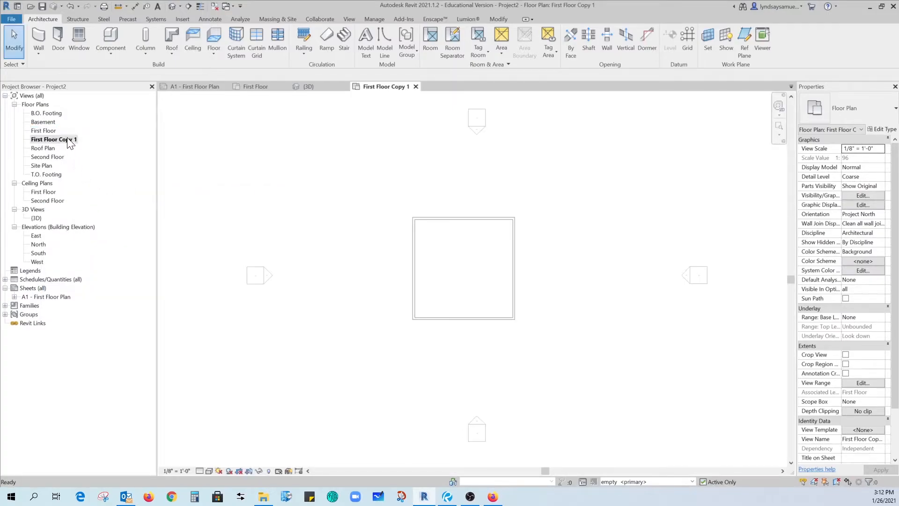
pyautogui.click(69, 143)
pyautogui.click(66, 143)
pyautogui.moveTo(58, 139); pyautogui.dragTo(104, 154)
pyautogui.write('4 rooms')
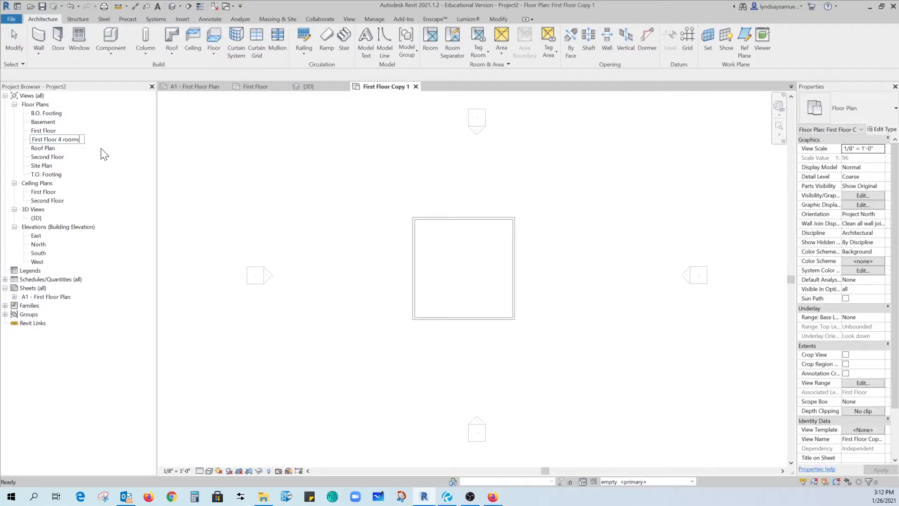
pyautogui.press('Return')
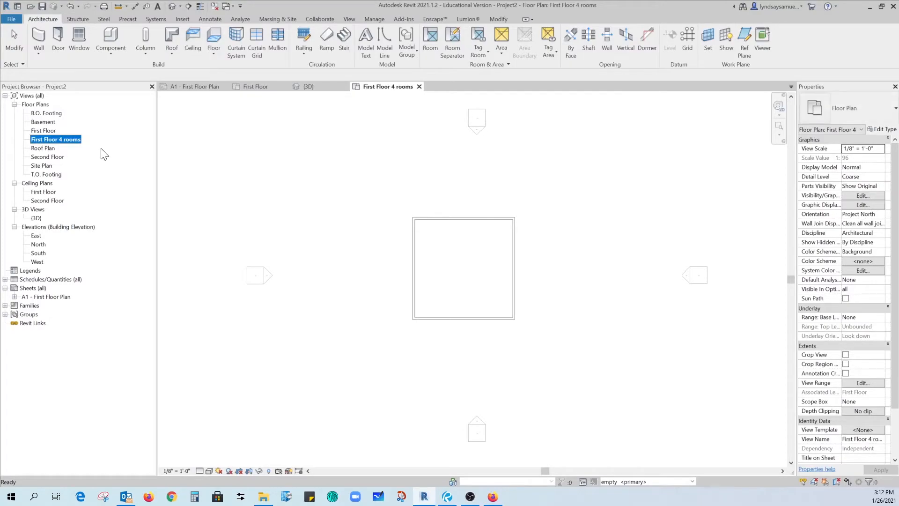
# - Duplicate the First Floor 4 rooms plan view and rename the copy "First Floor 3 rooms"
pyautogui.rightClick(74, 139)
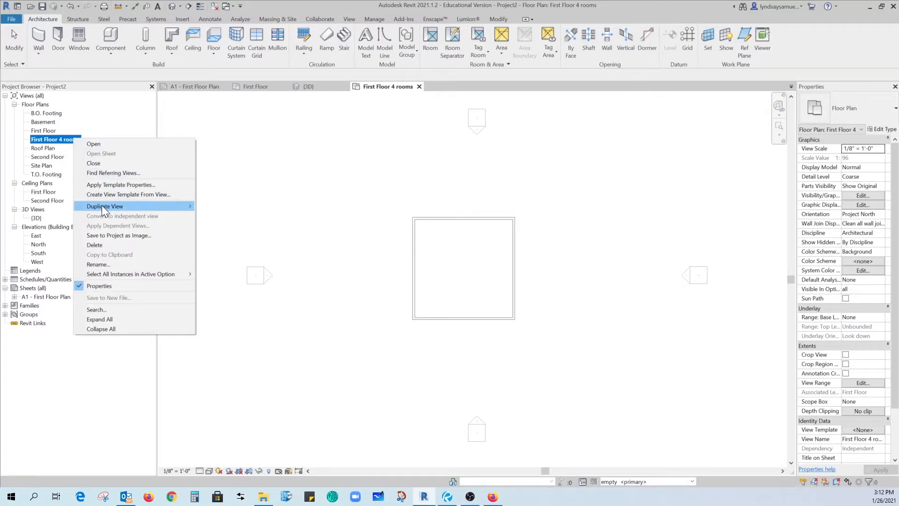
pyautogui.moveTo(102, 207)
pyautogui.click(224, 207)
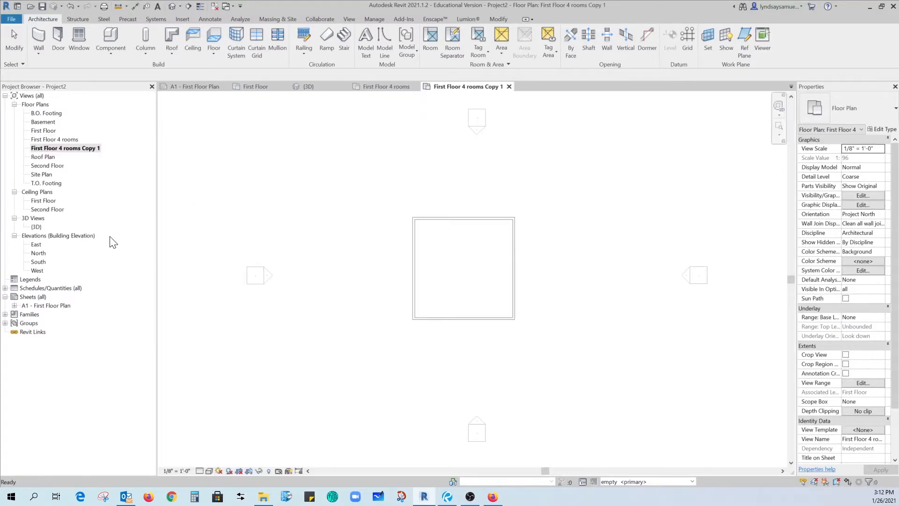
pyautogui.click(83, 147)
pyautogui.moveTo(81, 148); pyautogui.dragTo(102, 148)
pyautogui.press('BackSpace')
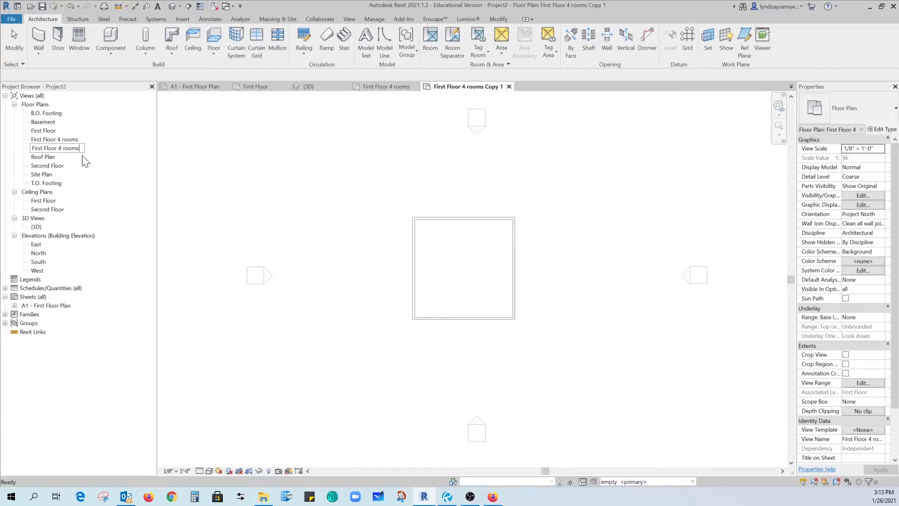
pyautogui.click(61, 148)
pyautogui.press('BackSpace')
pyautogui.write('3')
pyautogui.press('Return')
pyautogui.click(211, 202)
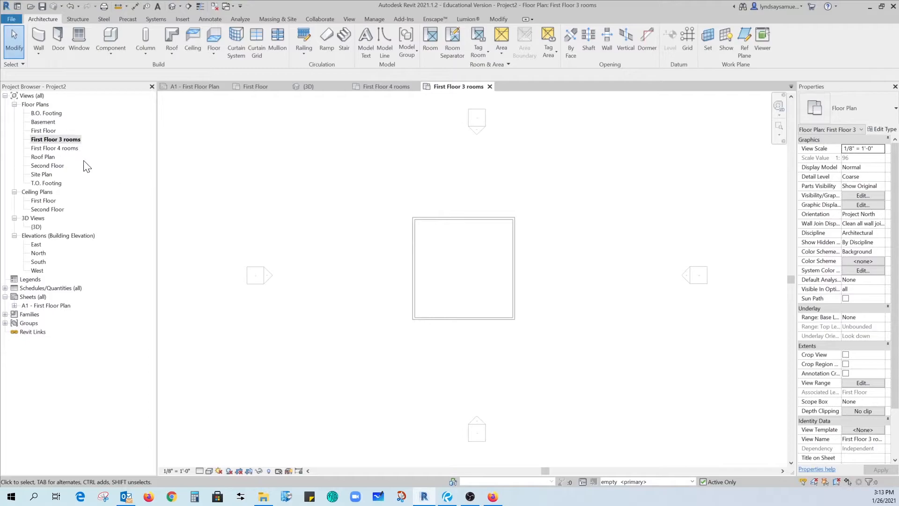
# - In the First Floor plan's visibility/graphics overrides, set the floor plans option set to display the empty primary option
pyautogui.doubleClick(43, 130)
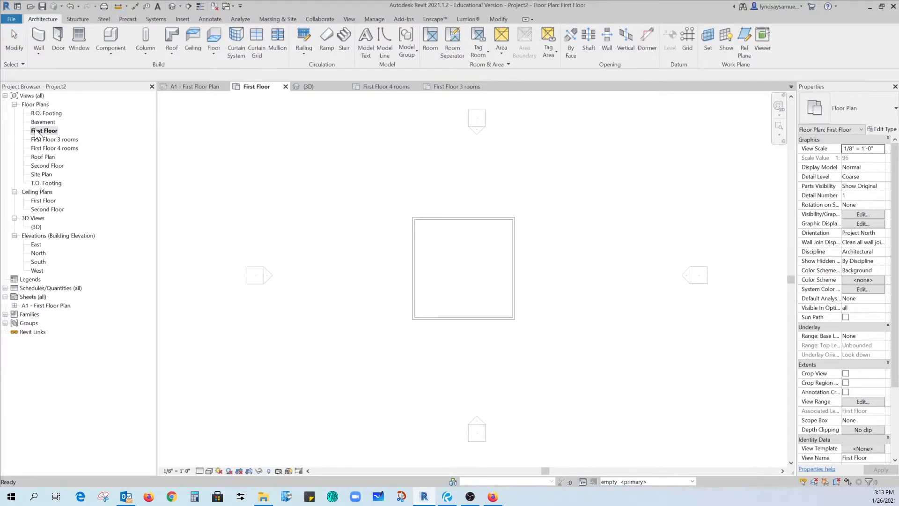
pyautogui.doubleClick(47, 139)
pyautogui.doubleClick(47, 148)
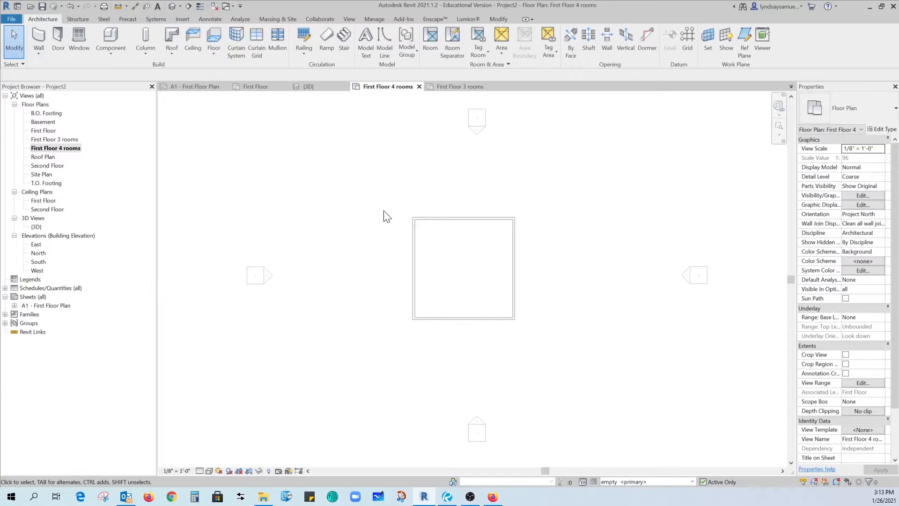
pyautogui.doubleClick(45, 131)
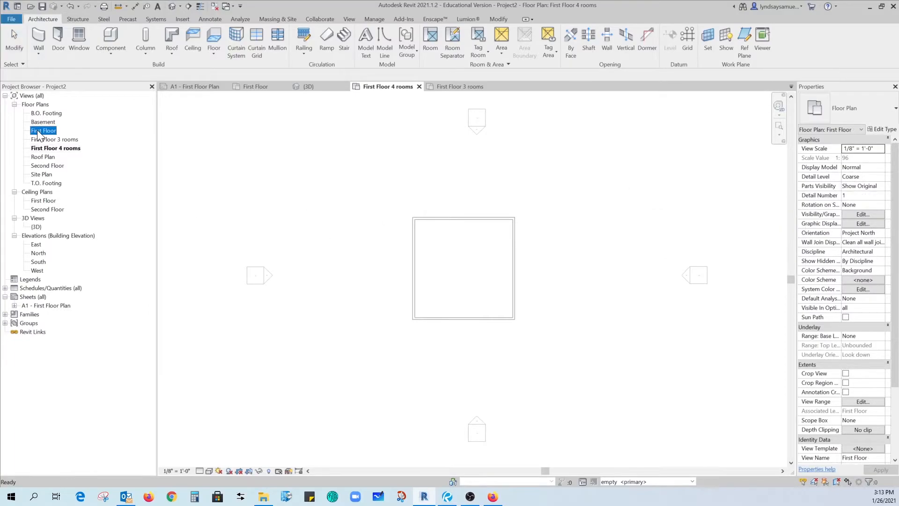
pyautogui.click(855, 215)
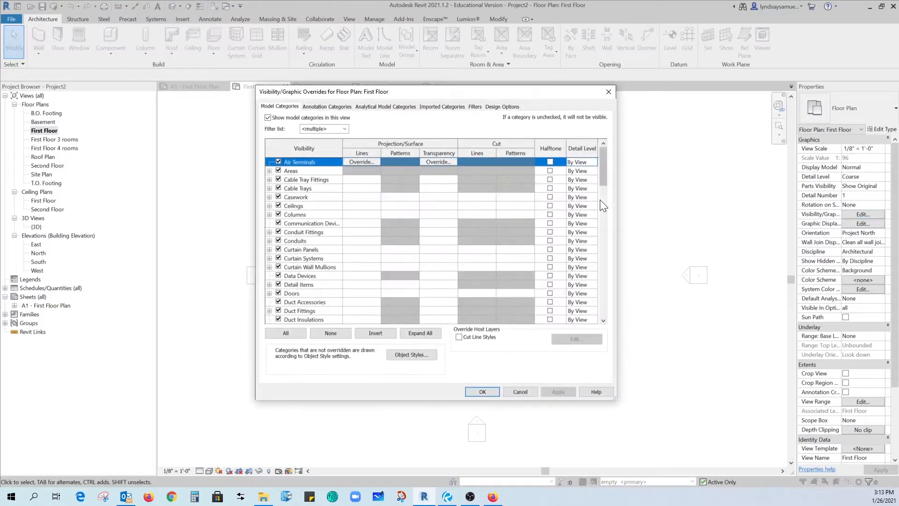
pyautogui.click(503, 107)
pyautogui.click(314, 136)
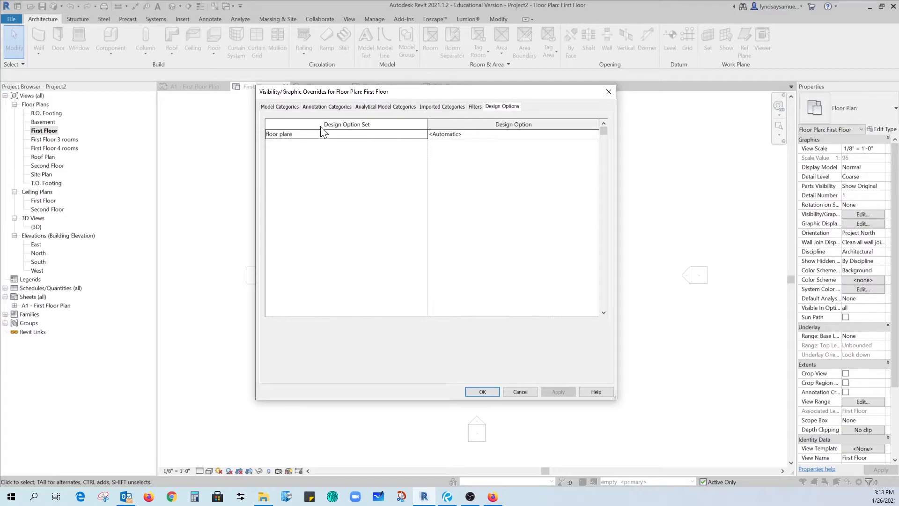
pyautogui.click(459, 134)
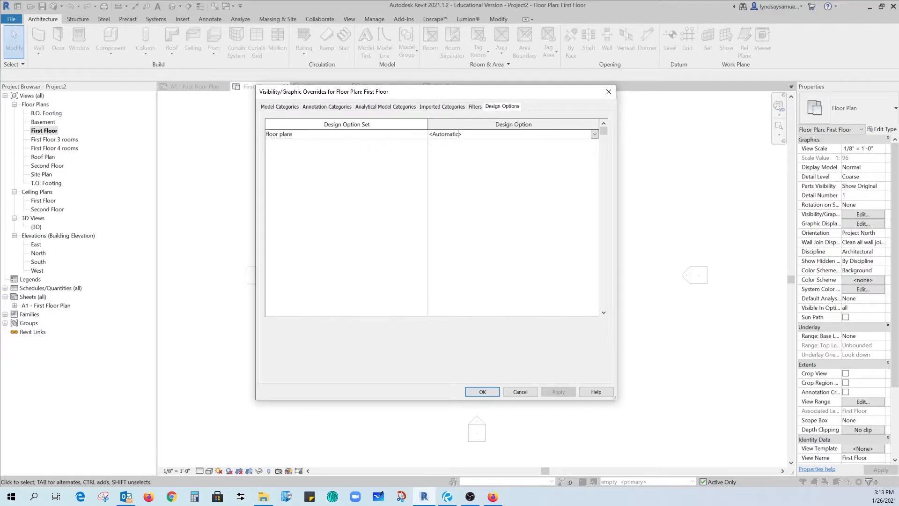
pyautogui.click(595, 135)
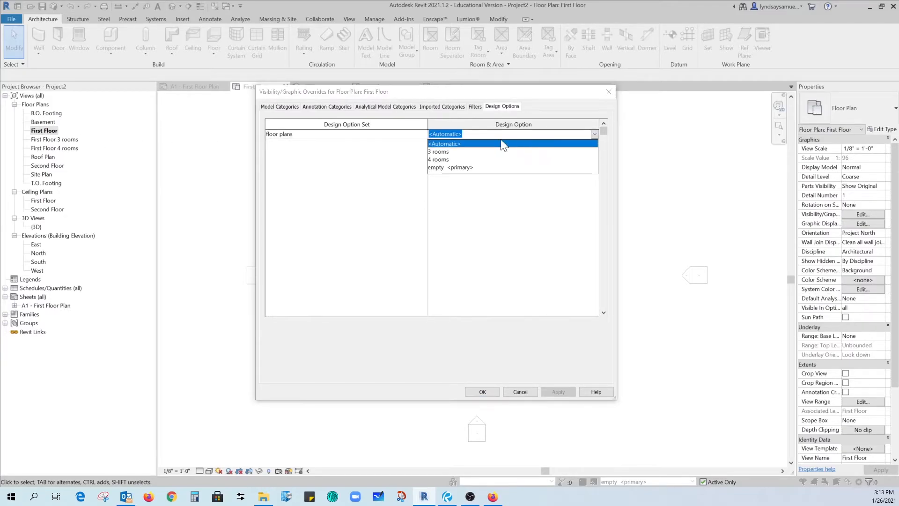
pyautogui.click(438, 167)
pyautogui.click(471, 390)
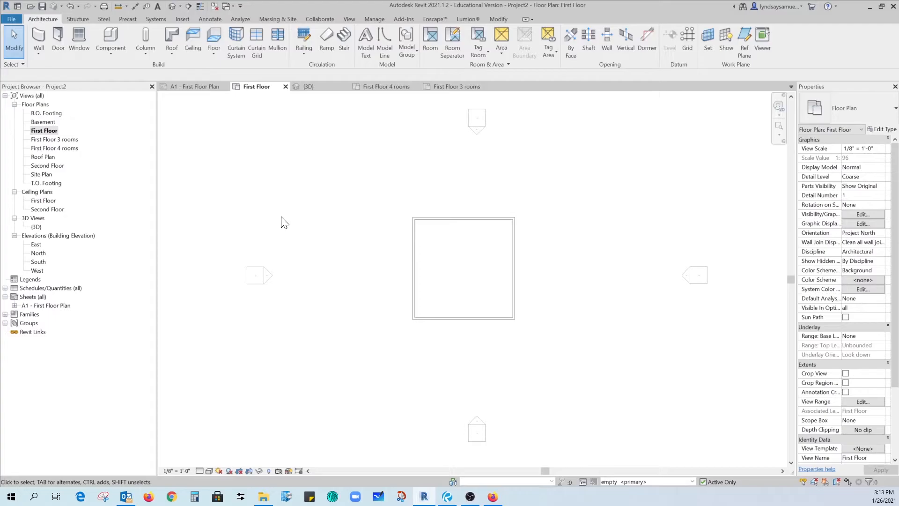
# - In the First Floor 3 rooms plan's visibility/graphics overrides, set the floor plans option set to display the 3 rooms option
pyautogui.click(66, 139)
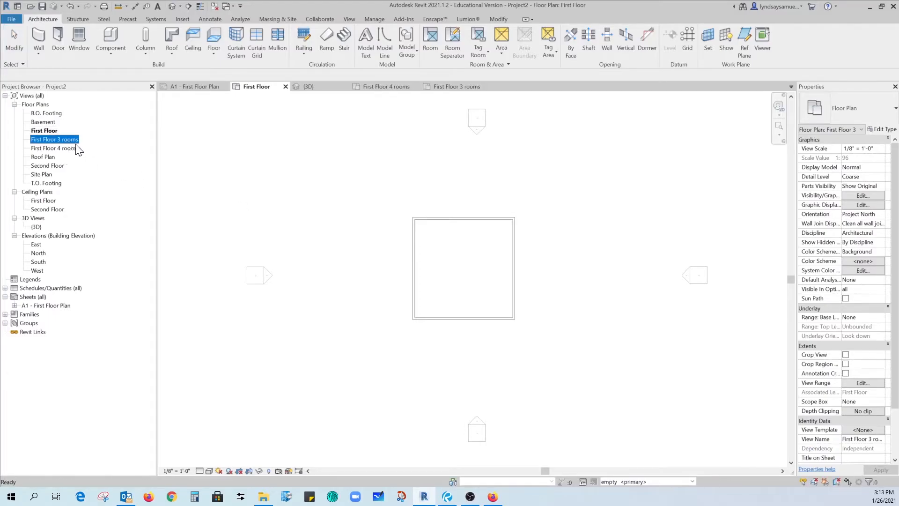
pyautogui.doubleClick(52, 140)
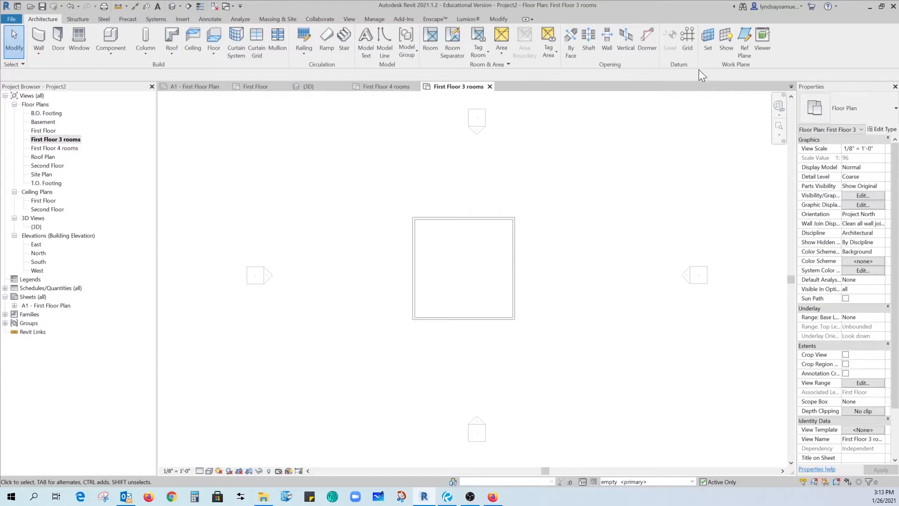
pyautogui.click(863, 196)
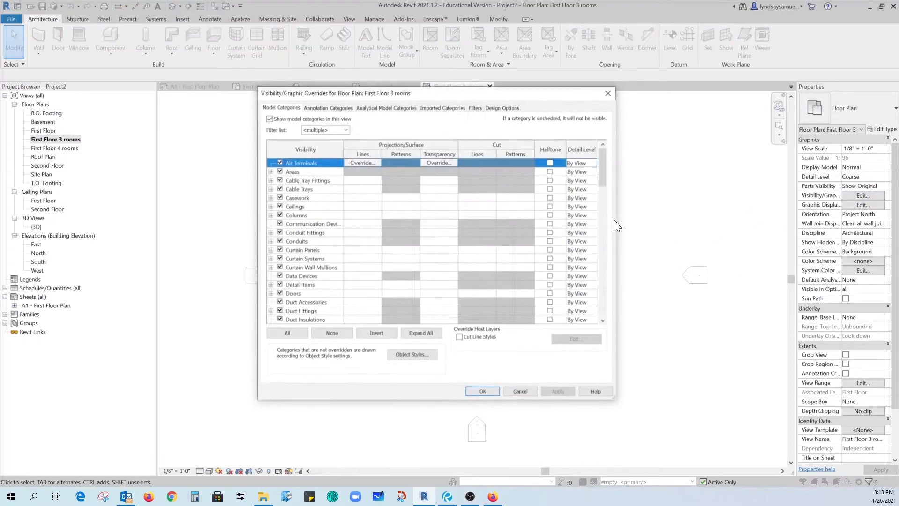
pyautogui.click(506, 107)
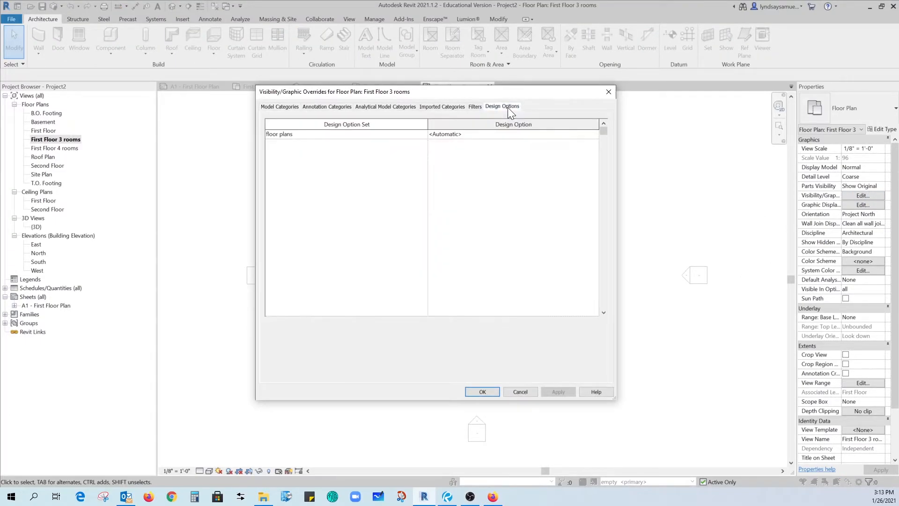
pyautogui.click(488, 135)
pyautogui.click(594, 135)
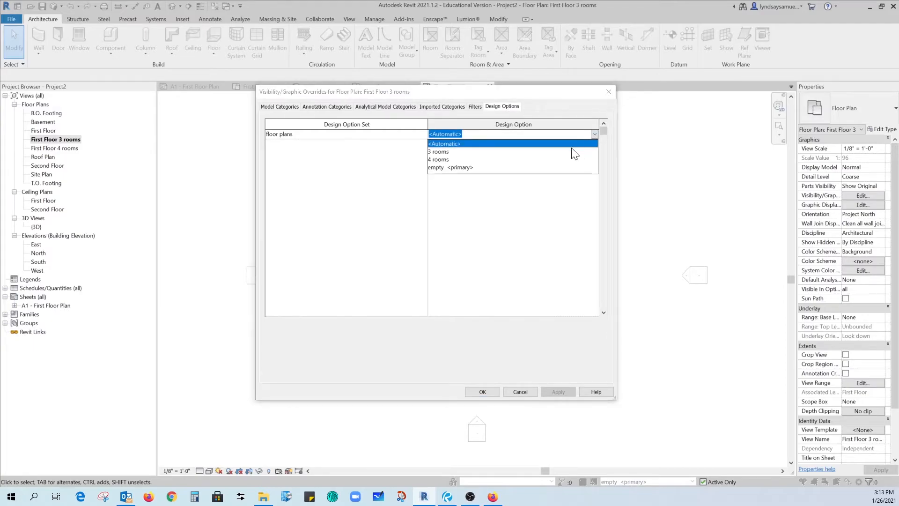
pyautogui.click(441, 152)
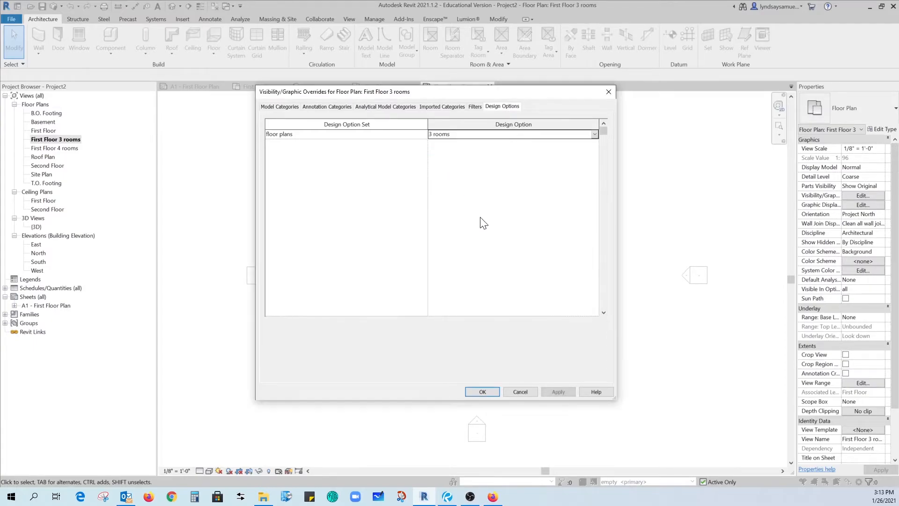
pyautogui.click(484, 392)
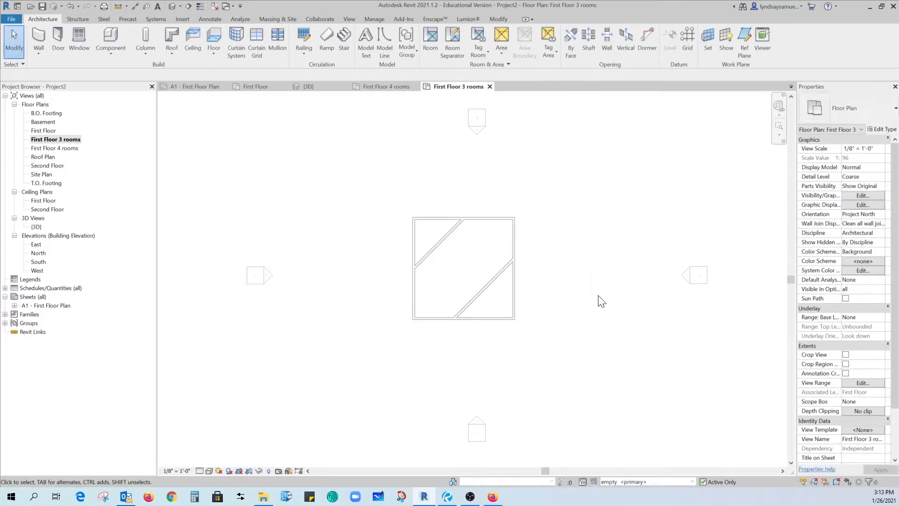
# - In the First Floor 4 rooms plan's visibility/graphics overrides, set the floor plans option set to display the 4 rooms option
pyautogui.doubleClick(58, 148)
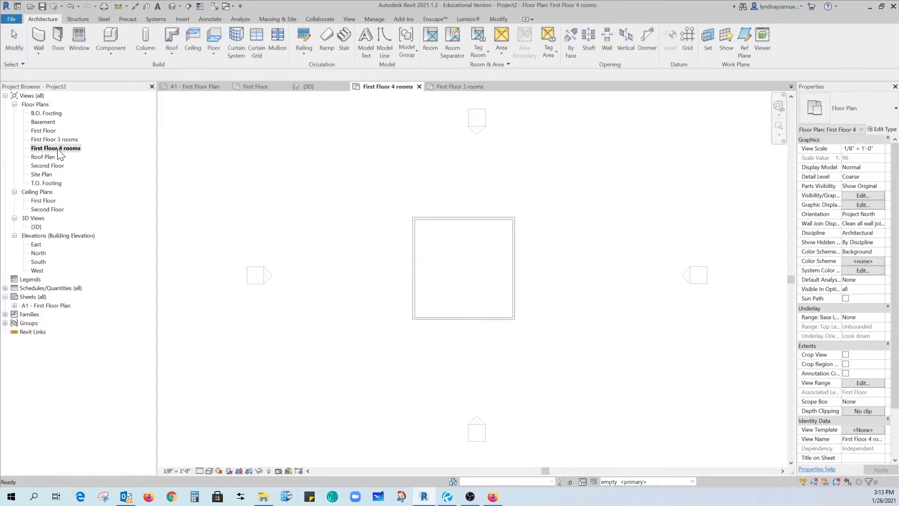
pyautogui.click(854, 195)
pyautogui.click(503, 107)
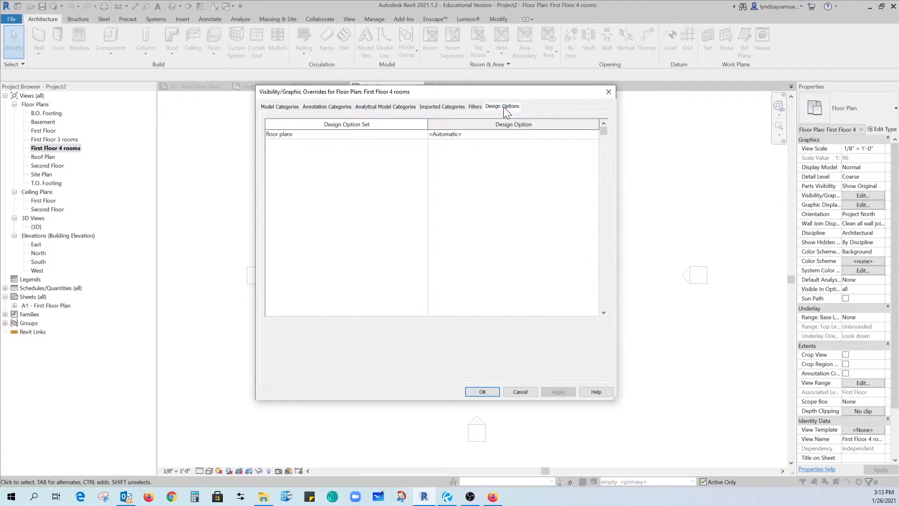
pyautogui.click(451, 134)
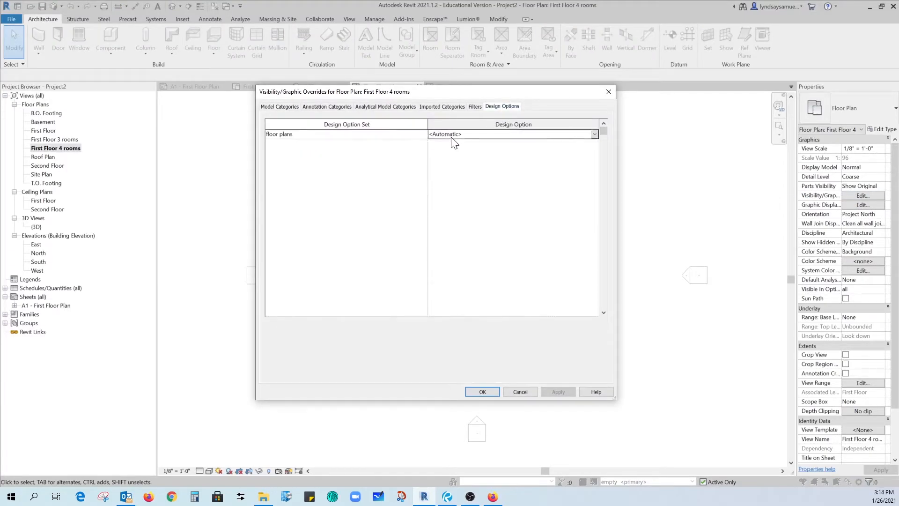
pyautogui.click(594, 135)
pyautogui.click(438, 162)
pyautogui.click(483, 392)
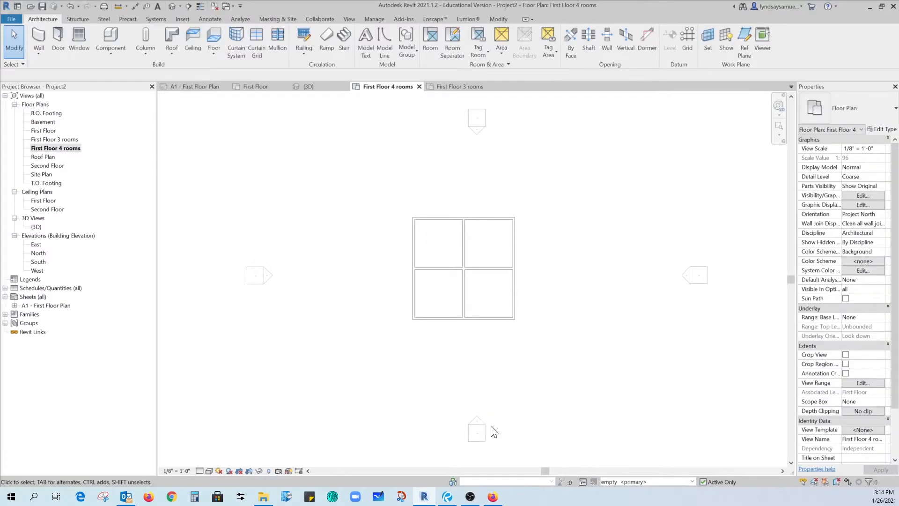
# - On sheet A1 - First Floor Plan, move the First Floor viewport to the upper part of the sheet and shorten its title line
pyautogui.doubleClick(53, 305)
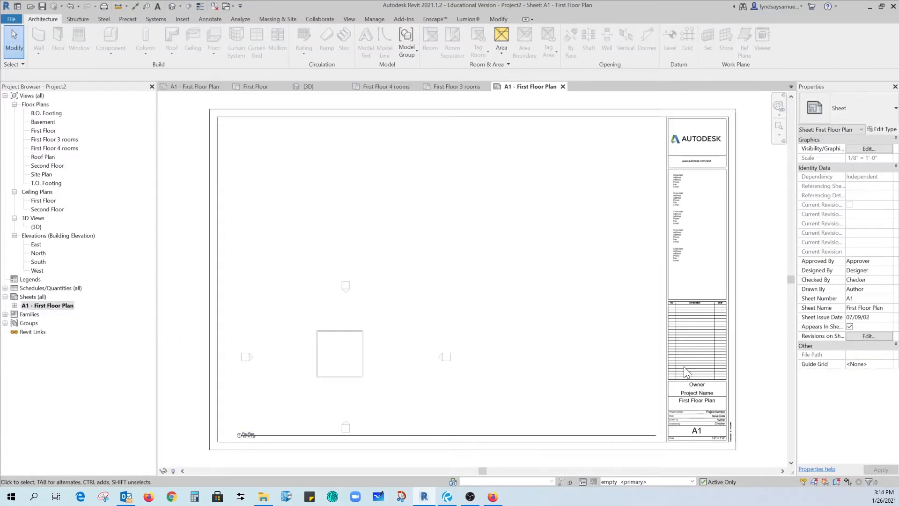
pyautogui.moveTo(255, 435); pyautogui.dragTo(255, 290)
pyautogui.moveTo(655, 292); pyautogui.dragTo(272, 299)
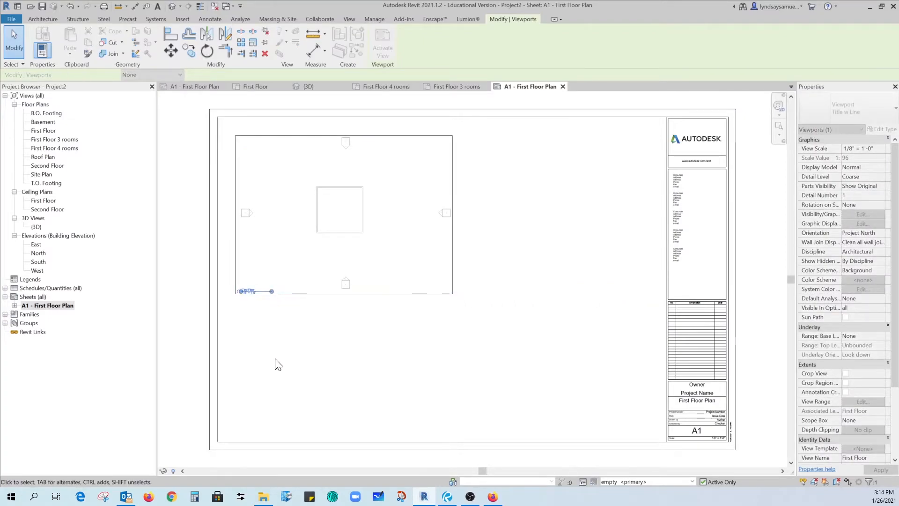
pyautogui.click(277, 363)
pyautogui.scroll(3, 236, 265)
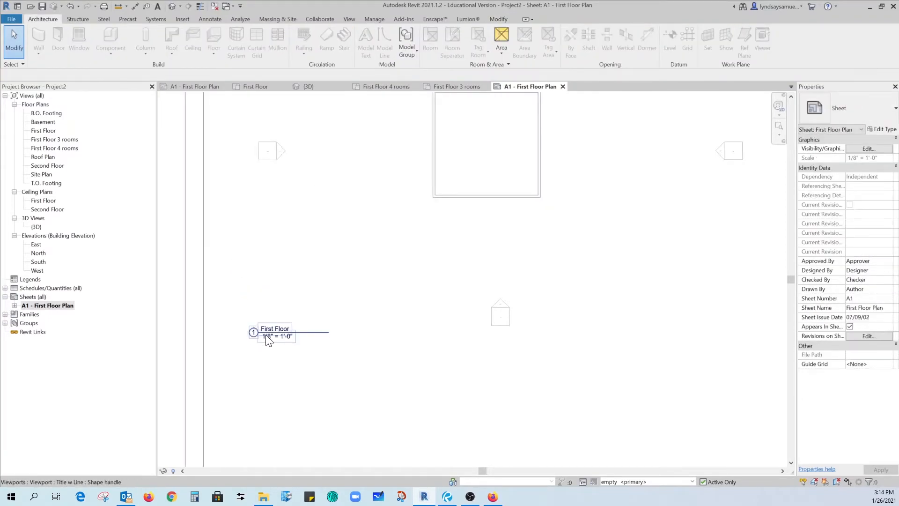
# - Crop the First Floor plan view closely around the outer walls, excluding the elevation markers, and hide its crop region
pyautogui.doubleClick(43, 130)
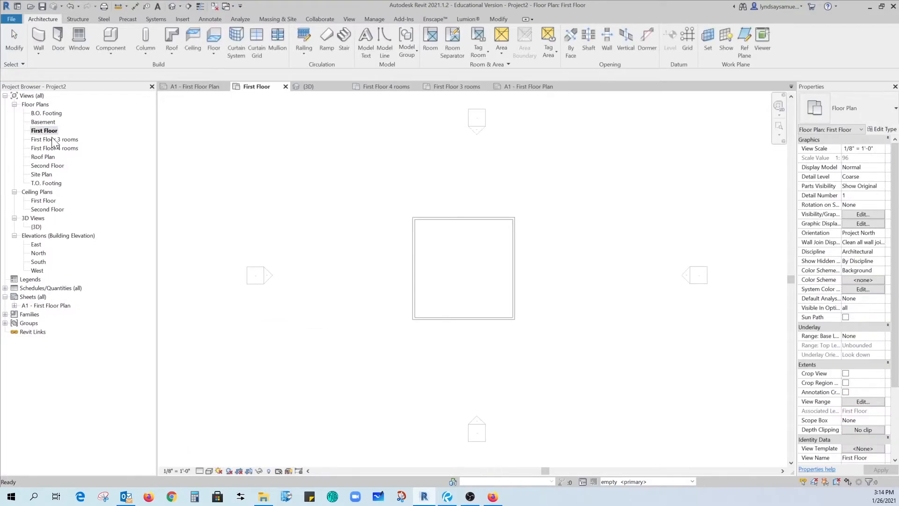
pyautogui.scroll(-2, 379, 327)
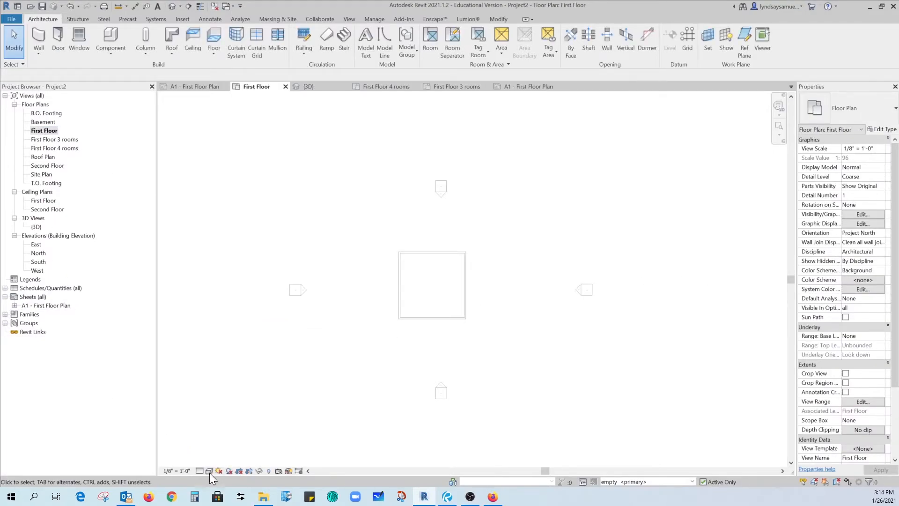
pyautogui.click(238, 471)
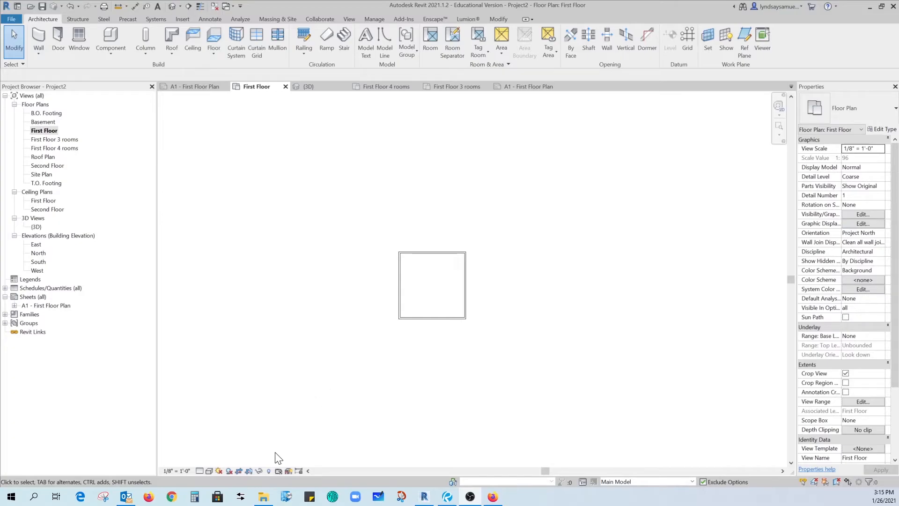
pyautogui.click(250, 471)
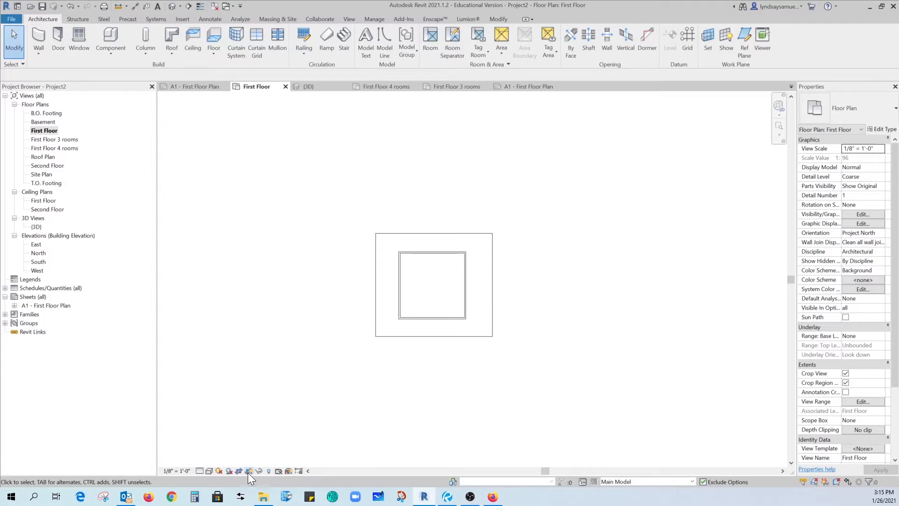
pyautogui.click(492, 305)
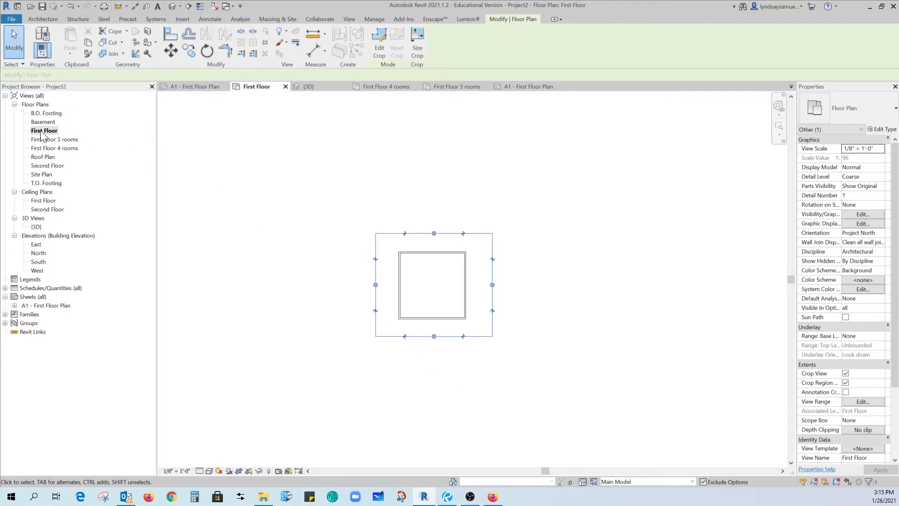
pyautogui.click(281, 345)
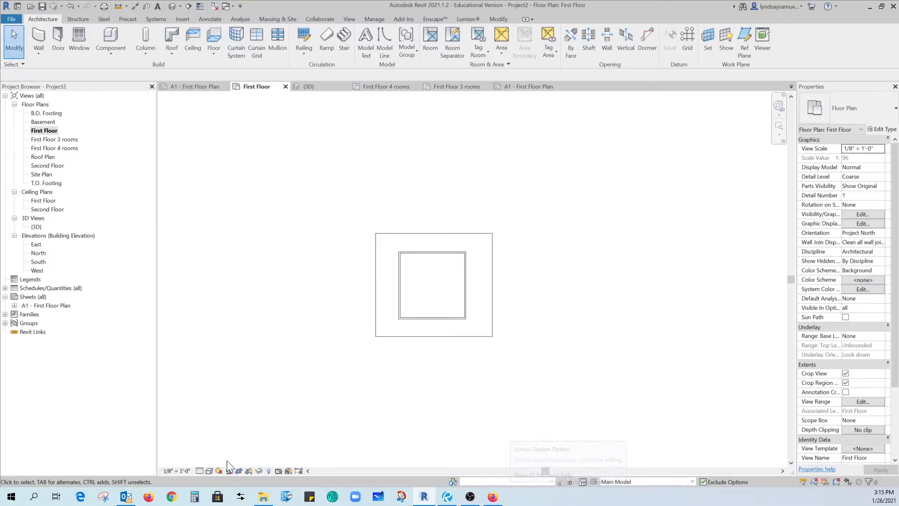
pyautogui.click(249, 470)
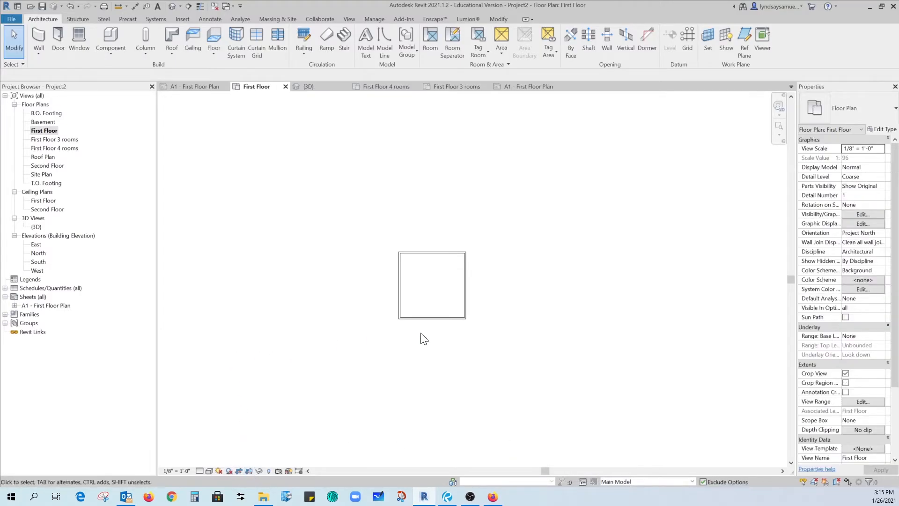
# - Crop the First Floor 3 rooms plan view closely around the outer walls on all four sides and hide its crop region
pyautogui.doubleClick(49, 140)
pyautogui.click(249, 470)
pyautogui.scroll(-2, 276, 350)
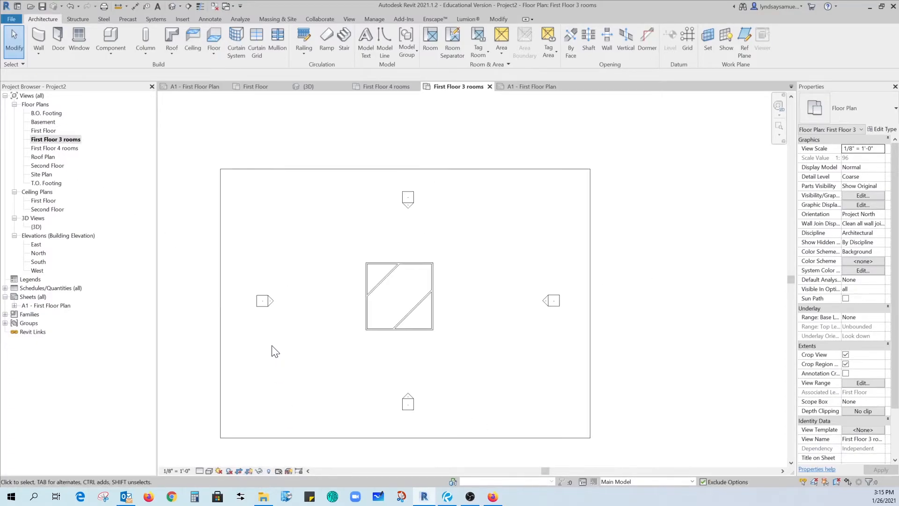
pyautogui.click(589, 346)
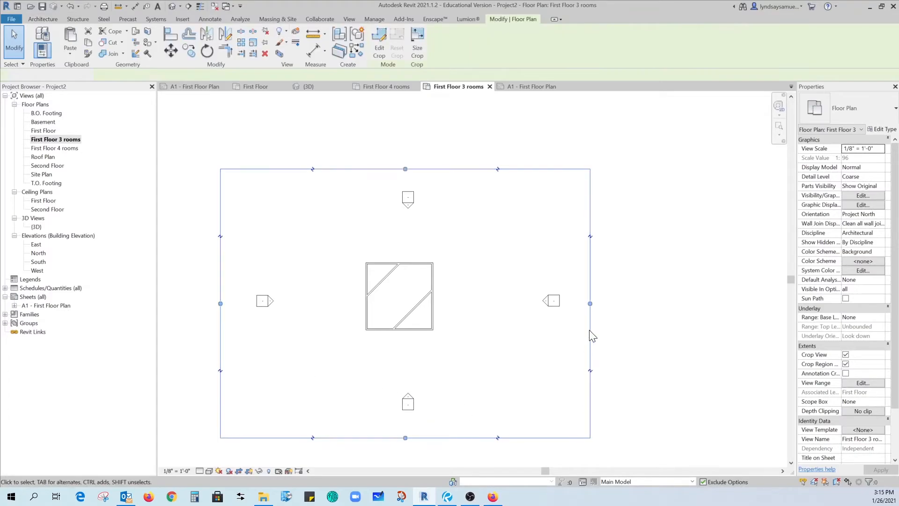
pyautogui.moveTo(590, 305); pyautogui.dragTo(461, 302)
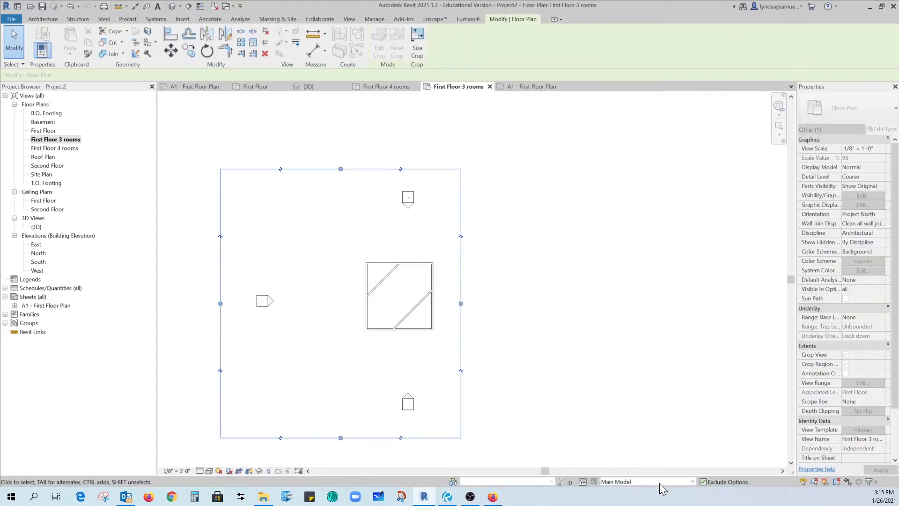
pyautogui.moveTo(221, 303); pyautogui.dragTo(340, 302)
pyautogui.moveTo(400, 169); pyautogui.dragTo(400, 242)
pyautogui.moveTo(400, 438); pyautogui.dragTo(398, 355)
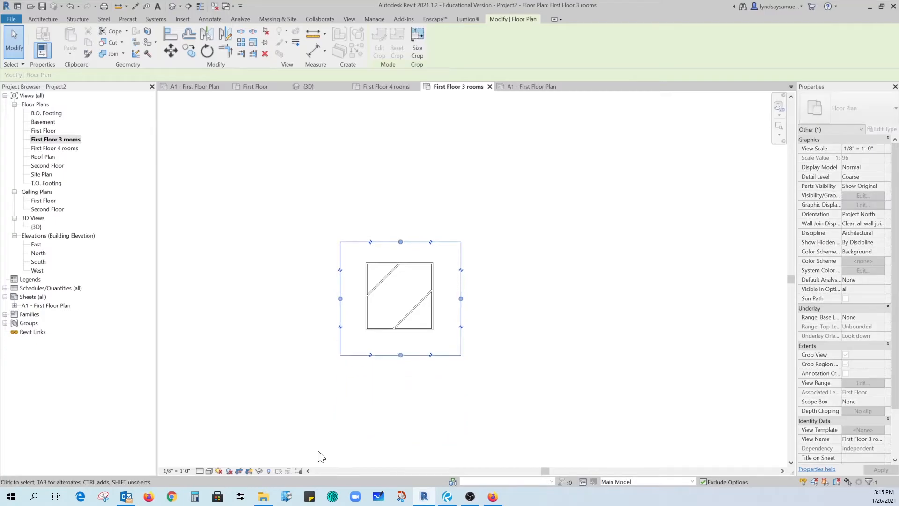
pyautogui.click(248, 472)
# - Crop the First Floor 4 rooms plan view closely around the outer walls on all four sides and hide its crop region
pyautogui.click(61, 148)
pyautogui.doubleClick(60, 148)
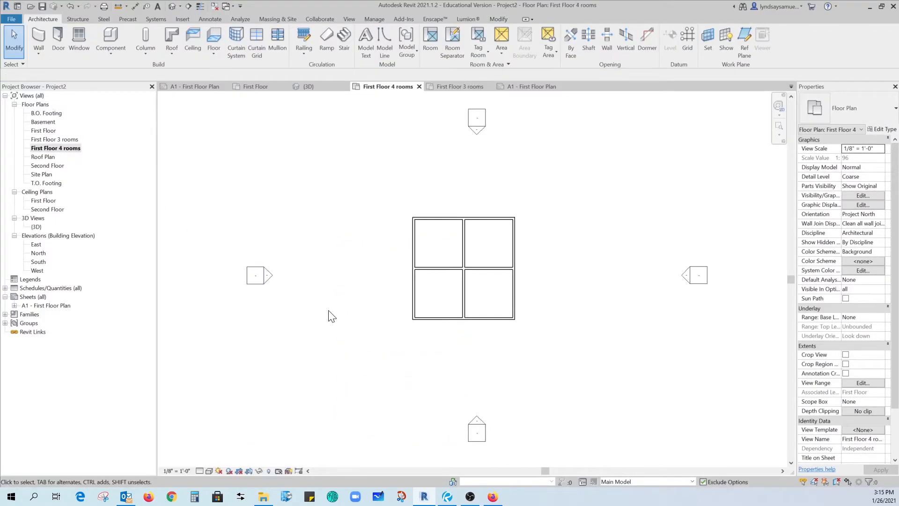
pyautogui.click(245, 472)
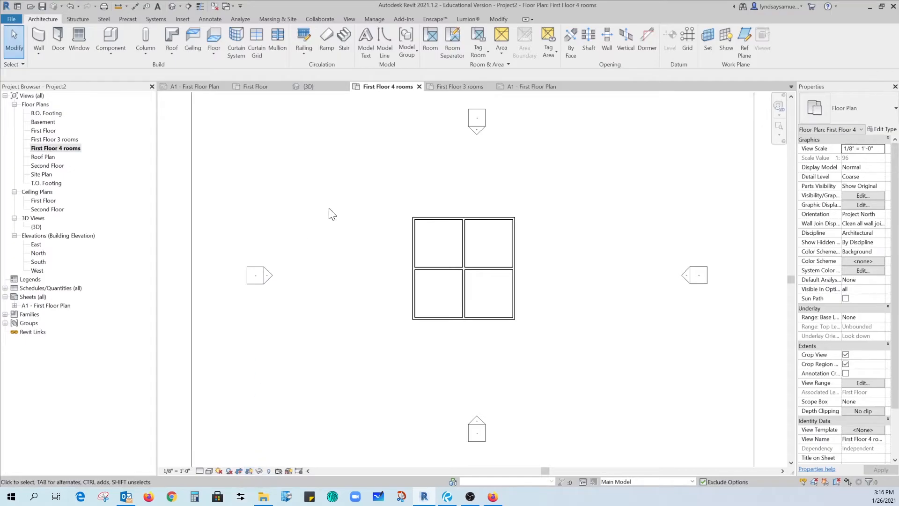
pyautogui.scroll(-2, 361, 220)
pyautogui.click(395, 122)
pyautogui.moveTo(436, 122); pyautogui.dragTo(426, 196)
pyautogui.moveTo(619, 294); pyautogui.dragTo(482, 280)
pyautogui.moveTo(249, 294); pyautogui.dragTo(381, 281)
pyautogui.moveTo(432, 392); pyautogui.dragTo(428, 299)
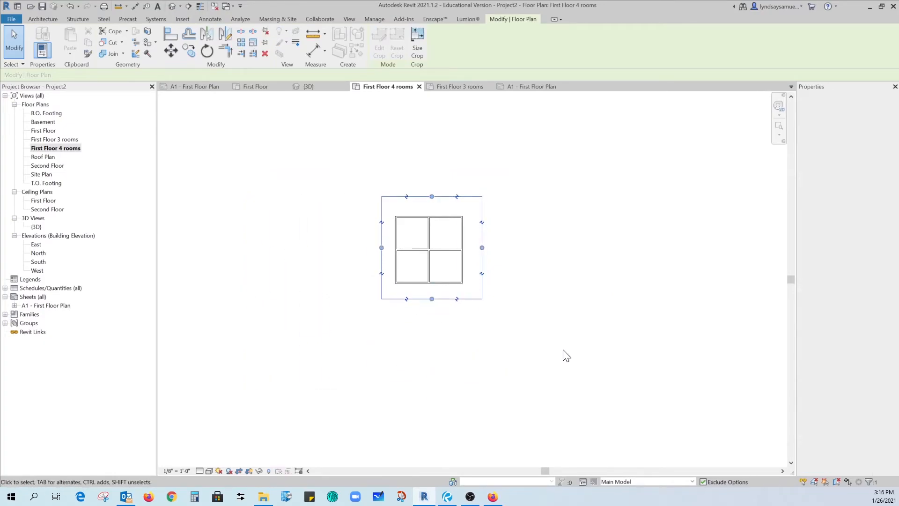
pyautogui.click(562, 356)
pyautogui.click(252, 471)
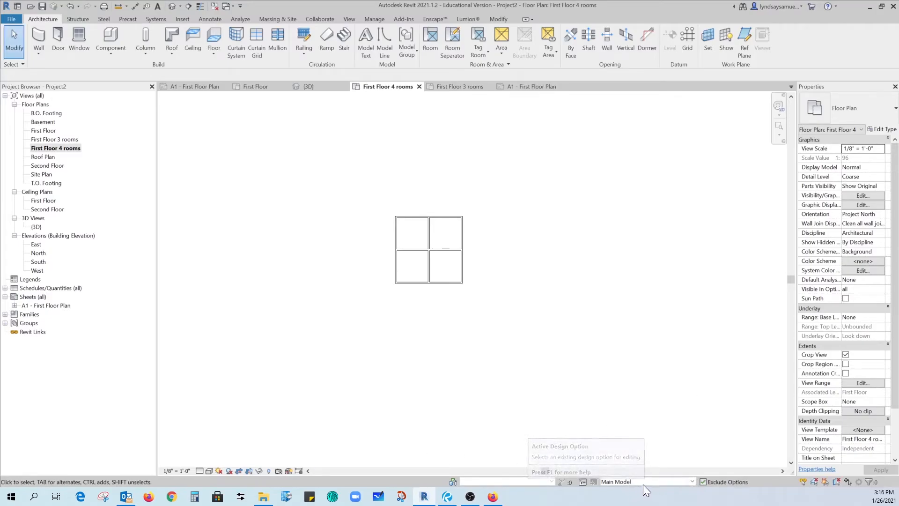
pyautogui.scroll(2, 403, 225)
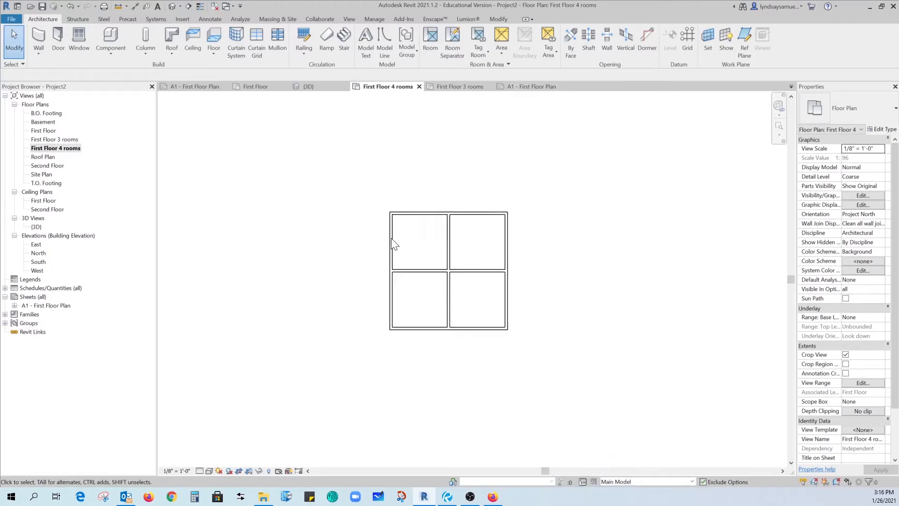
# - On sheet A1 - First Floor Plan, shift the First Floor viewport slightly inward, away from the sheet's left border
pyautogui.doubleClick(49, 306)
pyautogui.scroll(-1, 380, 290)
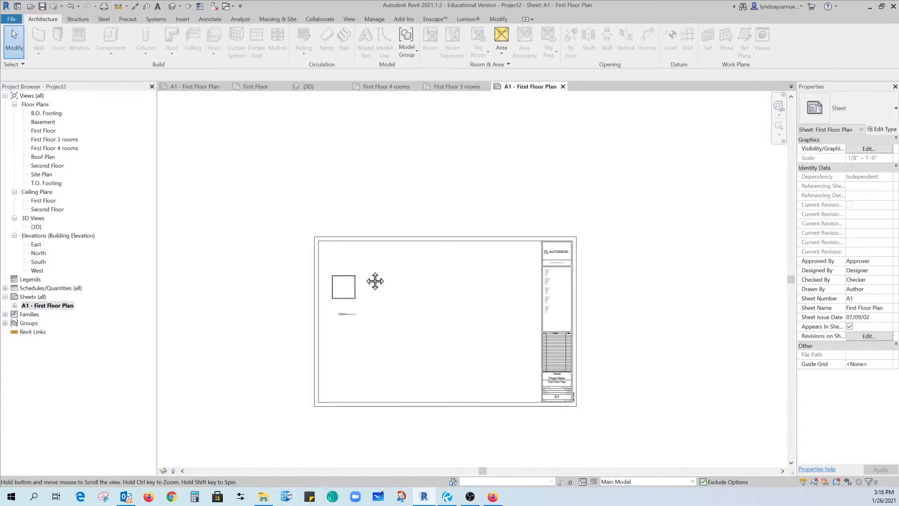
pyautogui.moveTo(380, 291); pyautogui.dragTo(340, 240, button='middle')
pyautogui.moveTo(292, 236)
pyautogui.mouseDown()
pyautogui.moveTo(306, 229)
pyautogui.moveTo(308, 238)
pyautogui.mouseUp()
pyautogui.scroll(4, 309, 234)
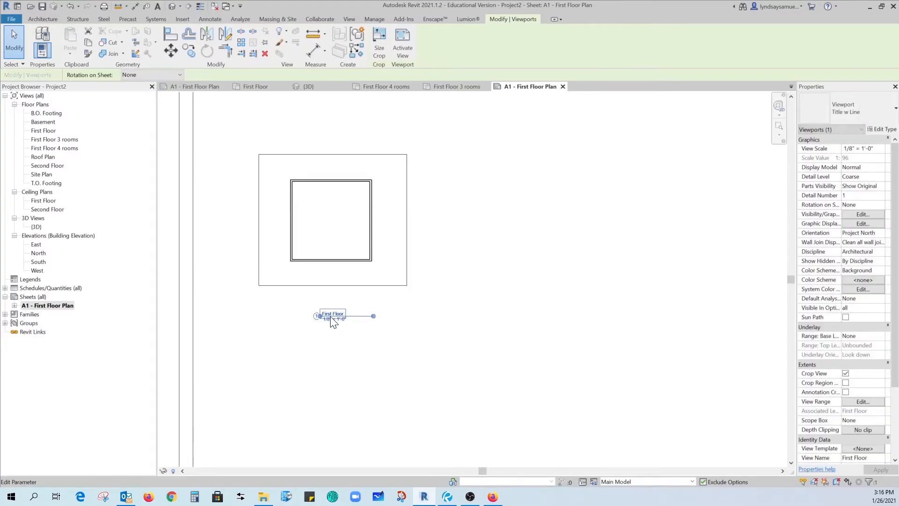
pyautogui.click(255, 338)
# - Place the First Floor 3 rooms plan view on the sheet to the right of the First Floor viewport, with their titles aligned
pyautogui.moveTo(519, 349); pyautogui.dragTo(490, 313, button='middle')
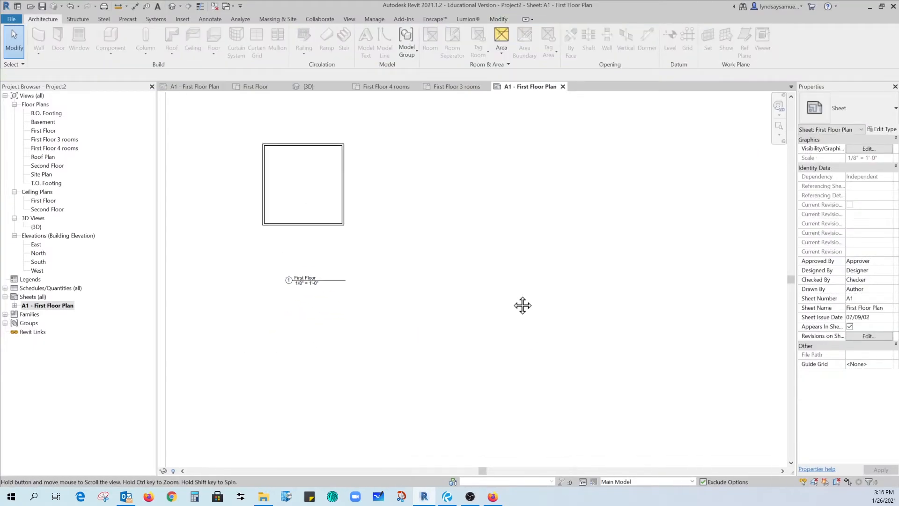
pyautogui.click(42, 140)
pyautogui.moveTo(41, 140); pyautogui.dragTo(473, 239)
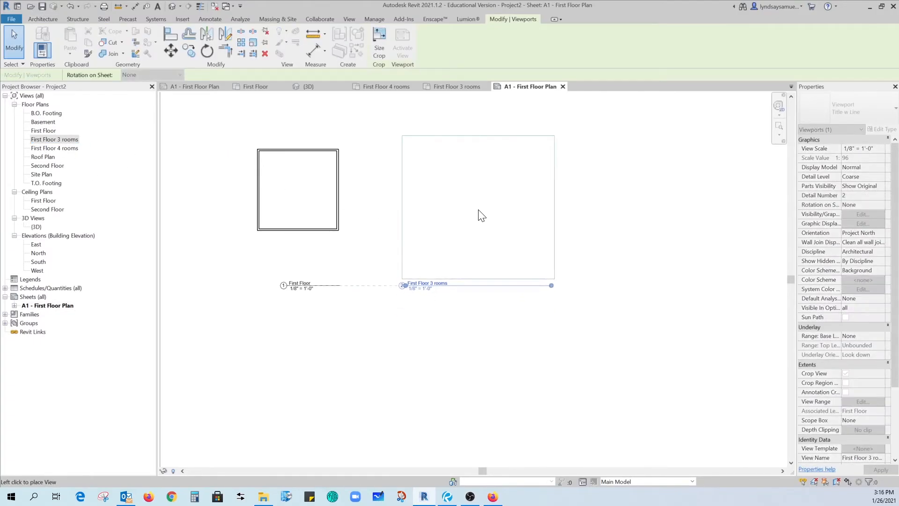
pyautogui.click(480, 214)
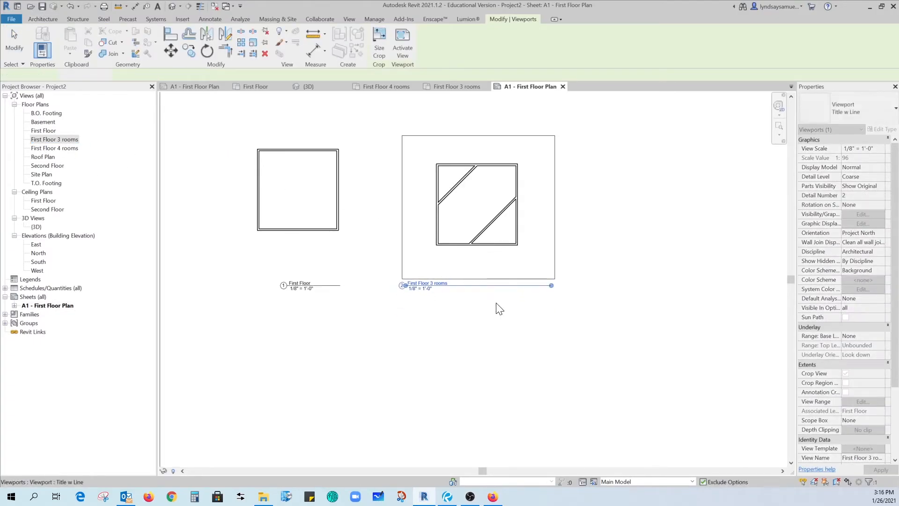
# - Align the First Floor 3 rooms plan level with the First Floor plan, shorten its title line and move the title beneath the plan
pyautogui.click(490, 353)
pyautogui.moveTo(468, 218); pyautogui.dragTo(466, 204)
pyautogui.moveTo(552, 270); pyautogui.dragTo(466, 287)
pyautogui.click(466, 287)
pyautogui.moveTo(398, 271); pyautogui.dragTo(432, 286)
pyautogui.click(452, 321)
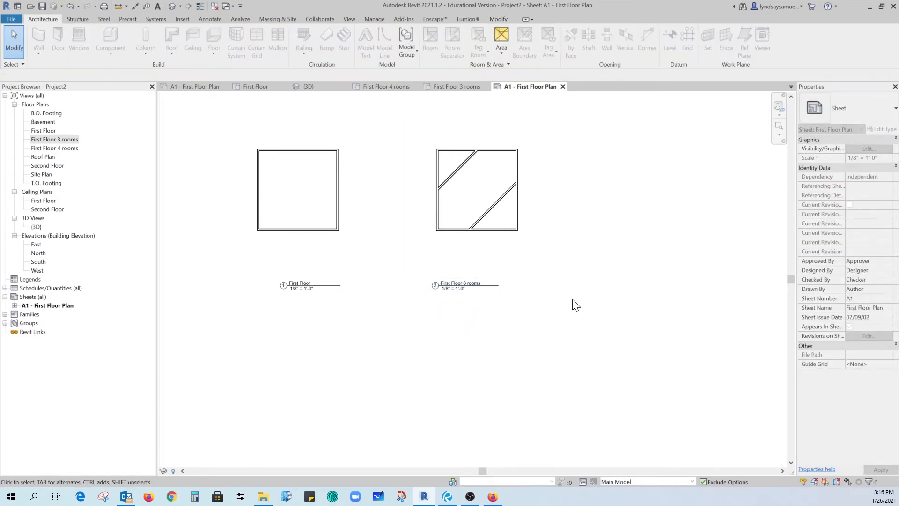
# - Place the First Floor 4 rooms plan view on the sheet to the right of the 3 rooms plan, level with the others
pyautogui.scroll(-2, 552, 307)
pyautogui.moveTo(532, 307); pyautogui.dragTo(477, 297, button='middle')
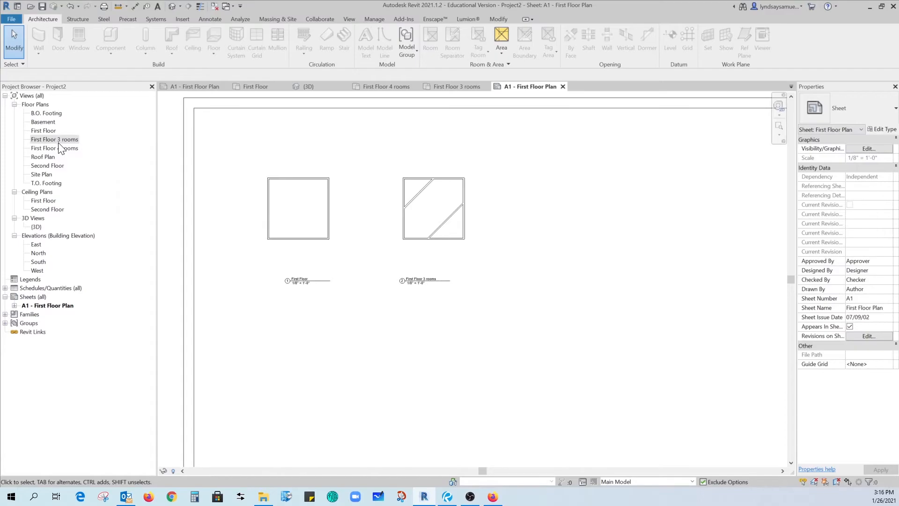
pyautogui.moveTo(60, 148); pyautogui.dragTo(353, 206)
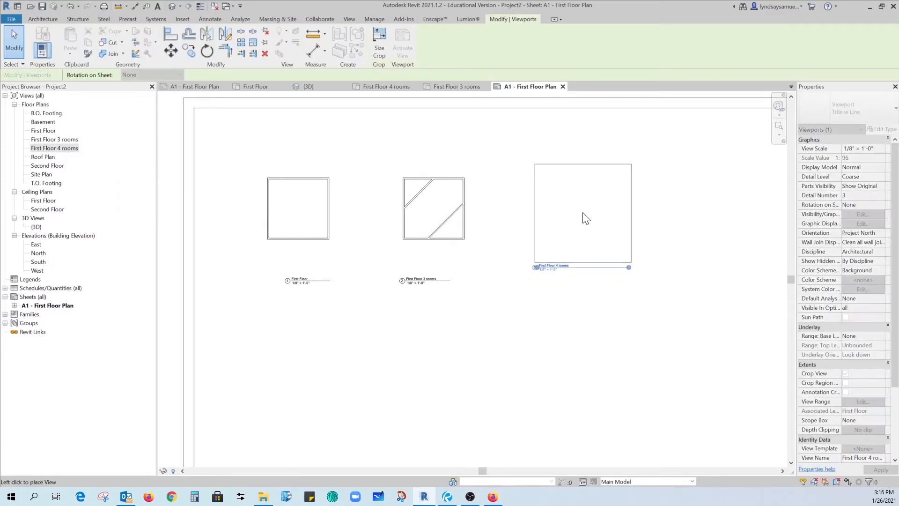
pyautogui.click(583, 213)
pyautogui.click(588, 295)
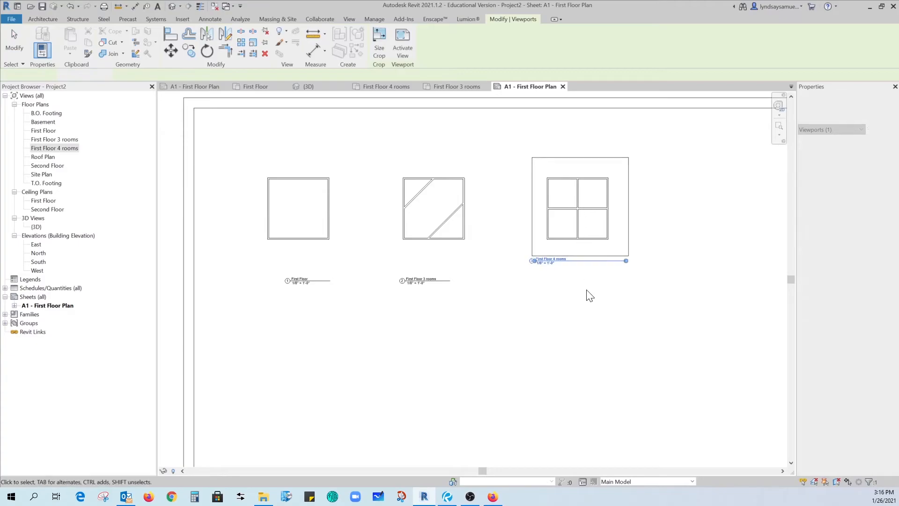
# - Line up the First Floor 4 rooms title with the other titles and shorten its title line to about the plan's width
pyautogui.click(550, 262)
pyautogui.moveTo(529, 259); pyautogui.dragTo(541, 277)
pyautogui.click(580, 341)
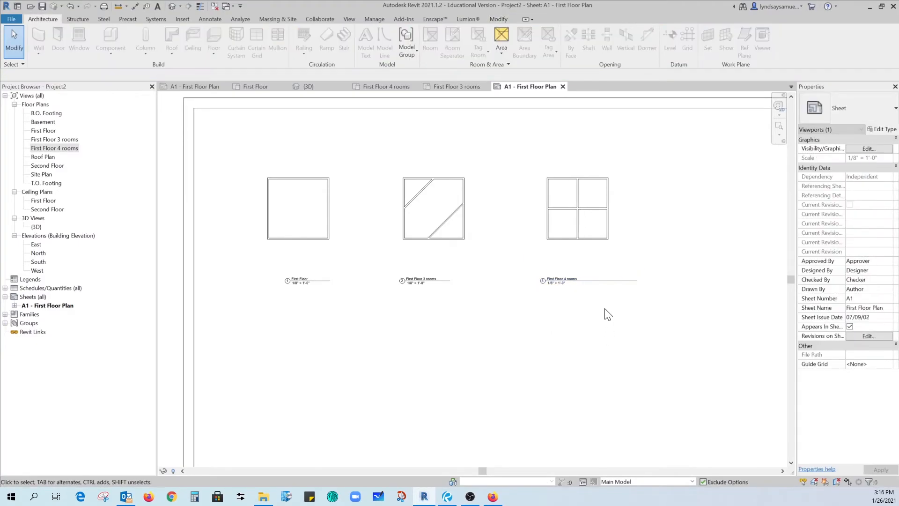
pyautogui.click(578, 232)
pyautogui.moveTo(637, 280); pyautogui.dragTo(593, 281)
pyautogui.click(583, 347)
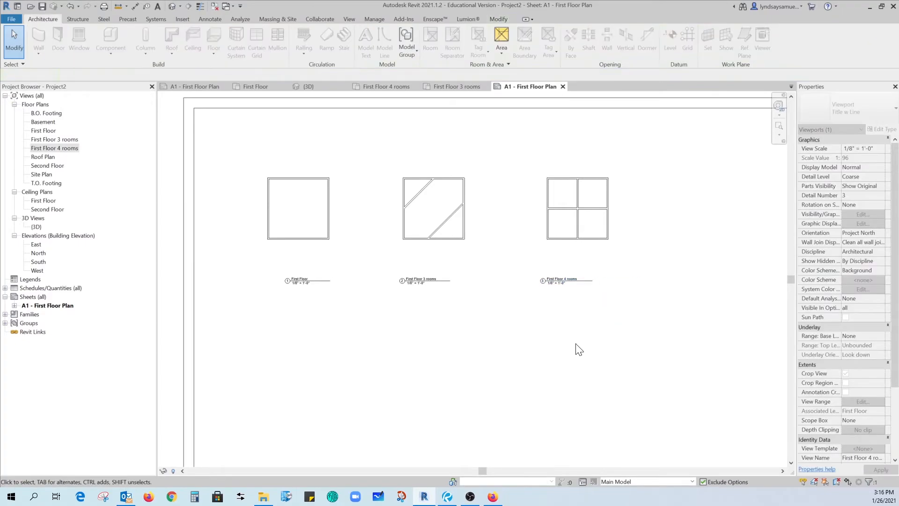
pyautogui.scroll(2, 403, 248)
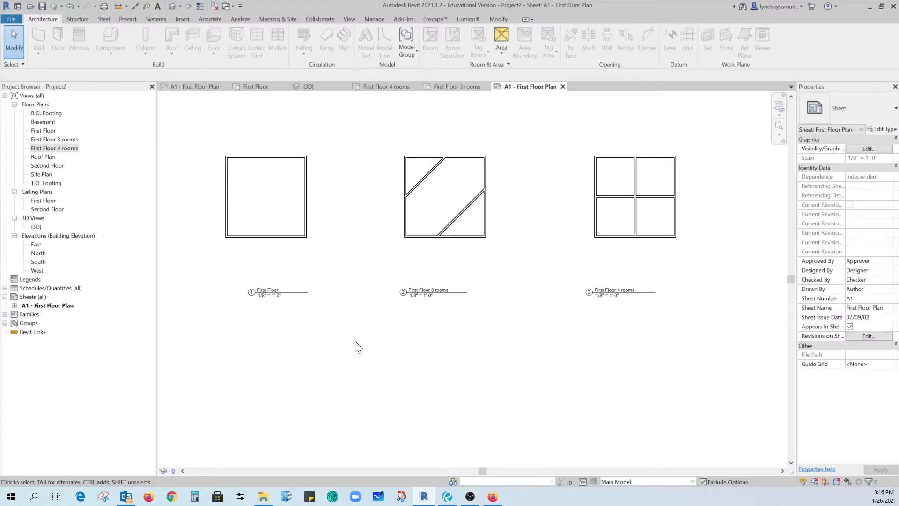
# - Open the default 3D view and set its visual style to Shaded
pyautogui.doubleClick(38, 227)
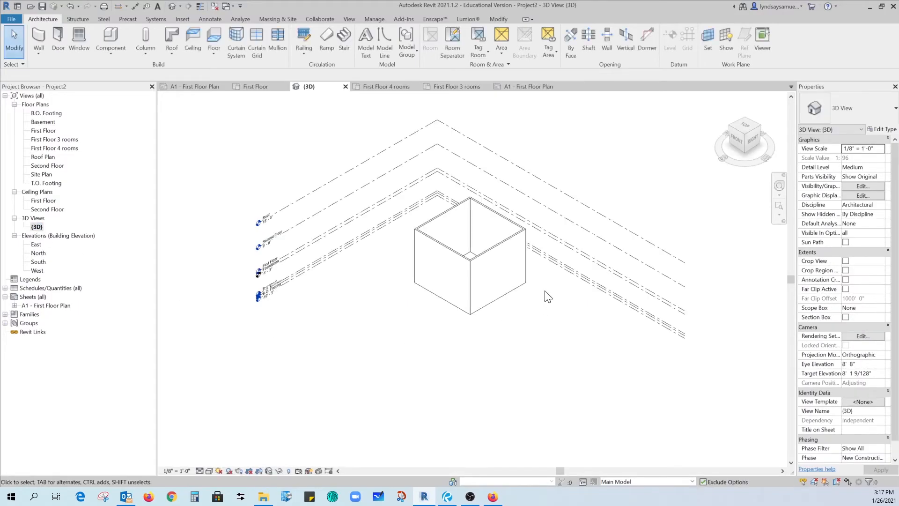
pyautogui.click(206, 471)
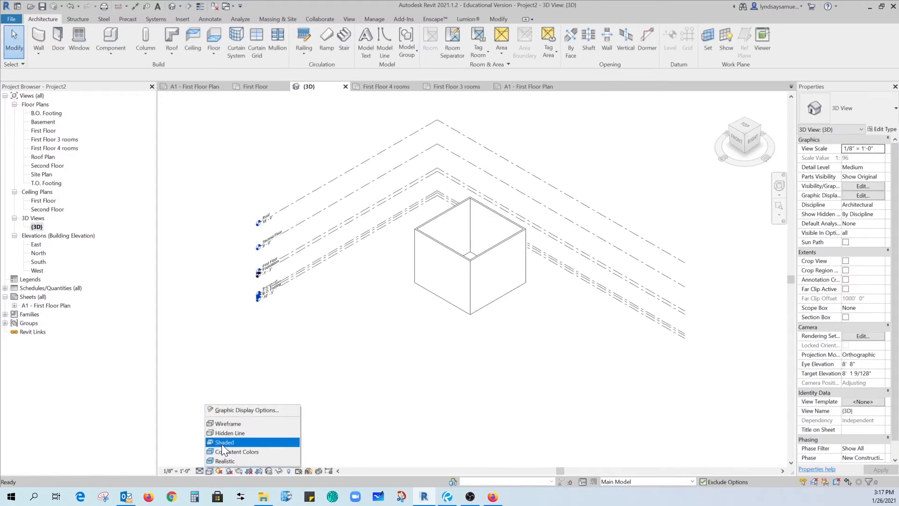
pyautogui.click(222, 444)
pyautogui.keyDown('shift'); pyautogui.moveTo(492, 325); pyautogui.dragTo(533, 386, button='middle'); pyautogui.keyUp('shift')
pyautogui.scroll(3, 504, 252)
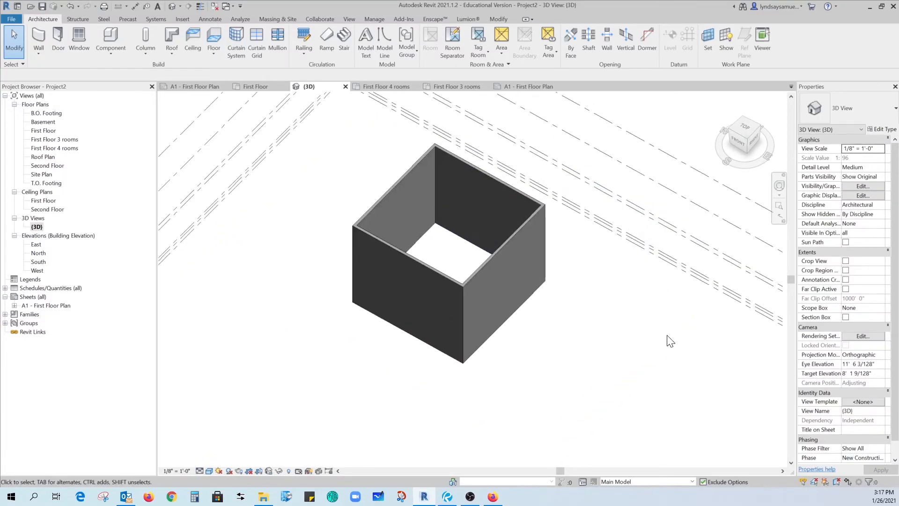
# - Set the 3D view's detail level to Fine and turn its shadows on
pyautogui.click(200, 472)
pyautogui.click(211, 461)
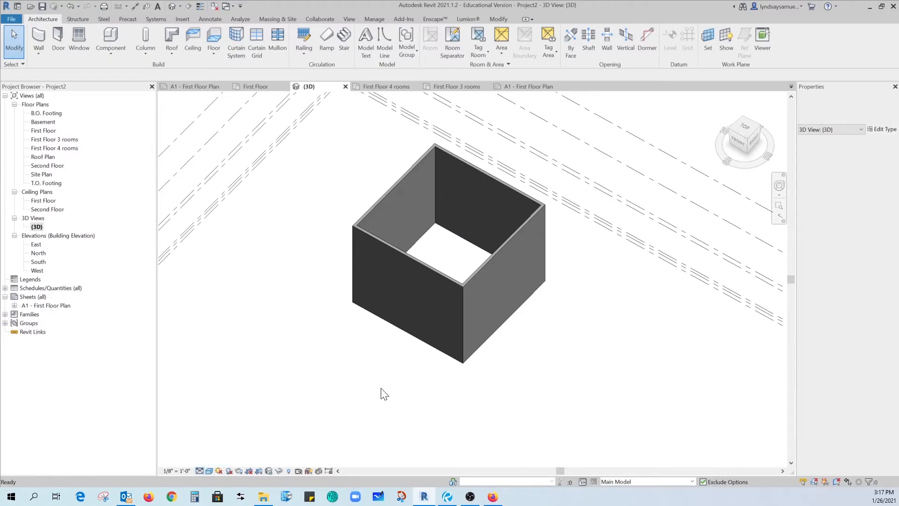
pyautogui.click(229, 471)
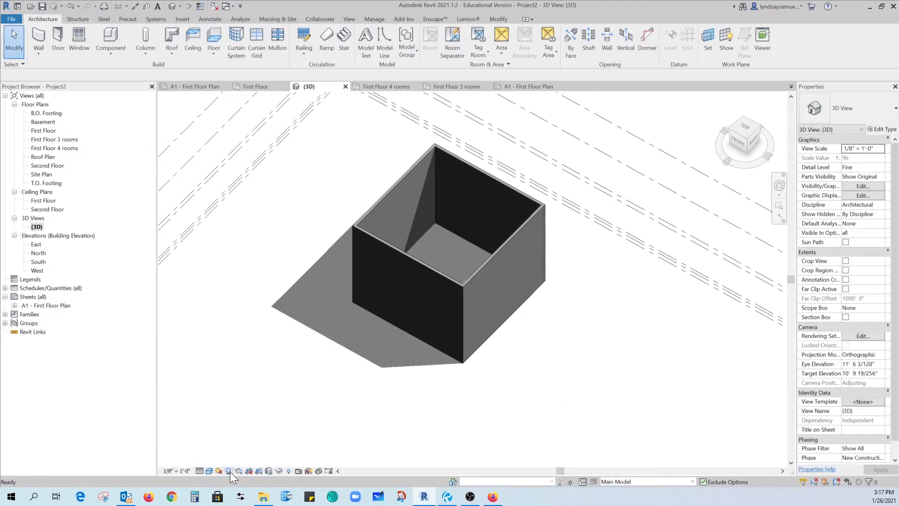
pyautogui.keyDown('shift'); pyautogui.moveTo(347, 334); pyautogui.dragTo(399, 365, button='middle'); pyautogui.keyUp('shift')
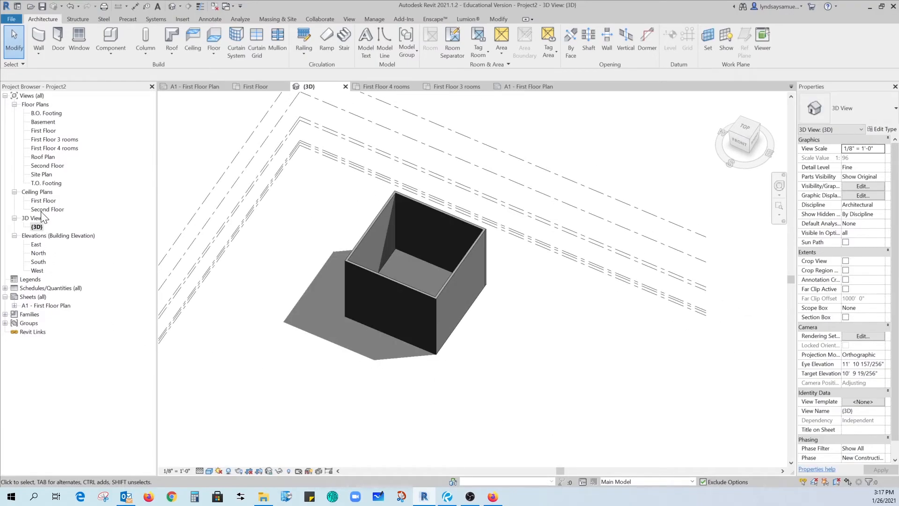
# - Duplicate the {3D} view and rename the copy 4
pyautogui.rightClick(39, 229)
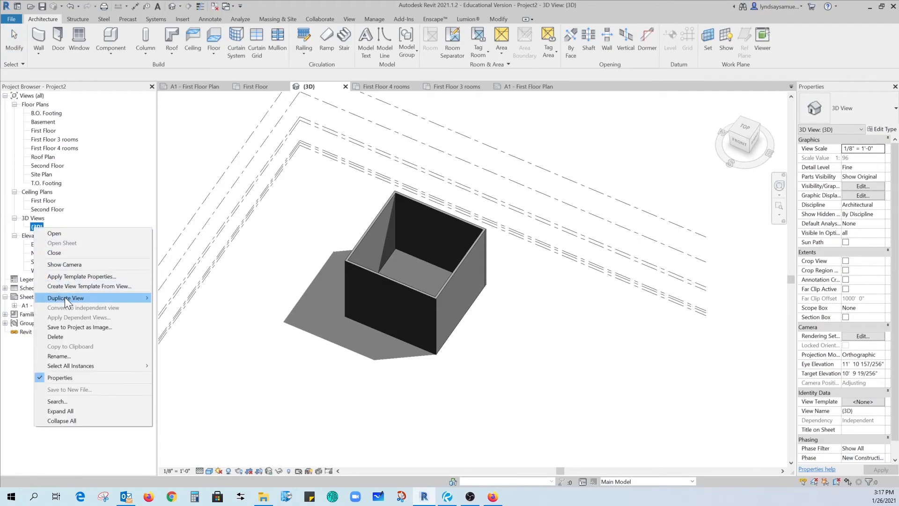
pyautogui.moveTo(75, 299)
pyautogui.click(187, 298)
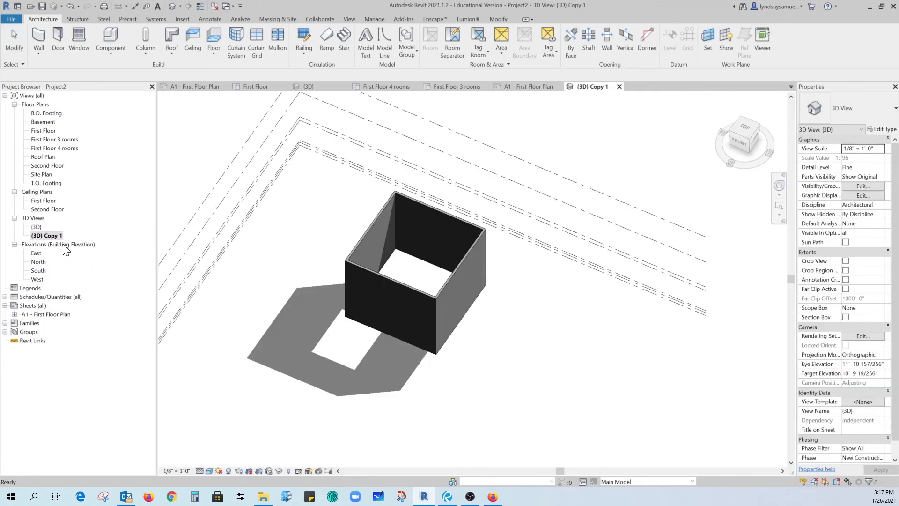
pyautogui.rightClick(58, 237)
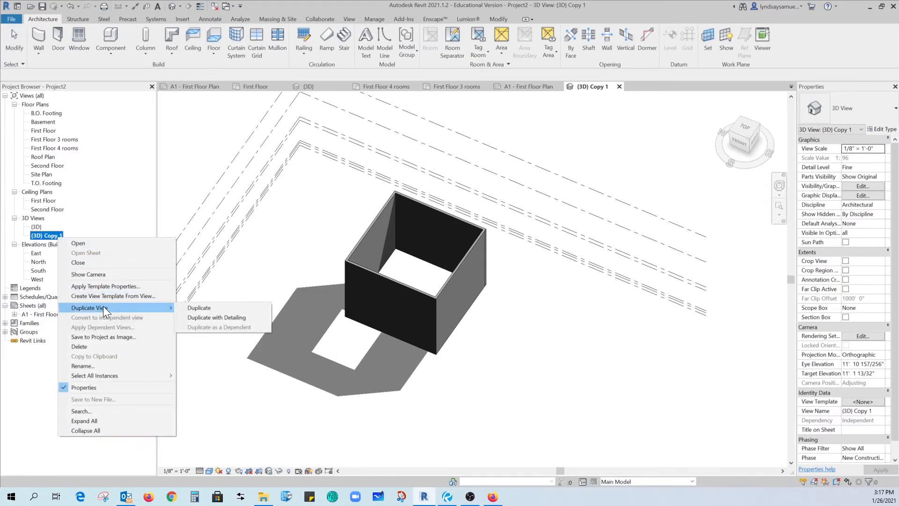
pyautogui.click(102, 366)
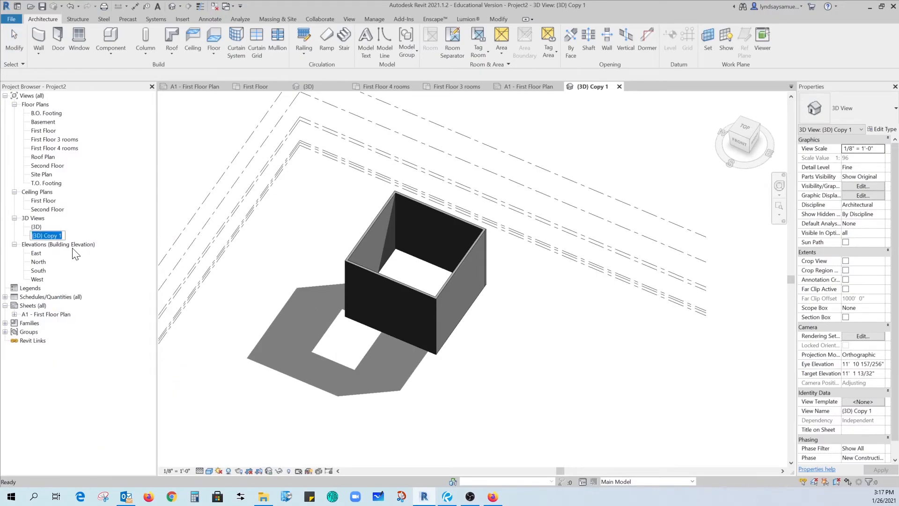
pyautogui.write('4')
pyautogui.press('Return')
pyautogui.click(215, 352)
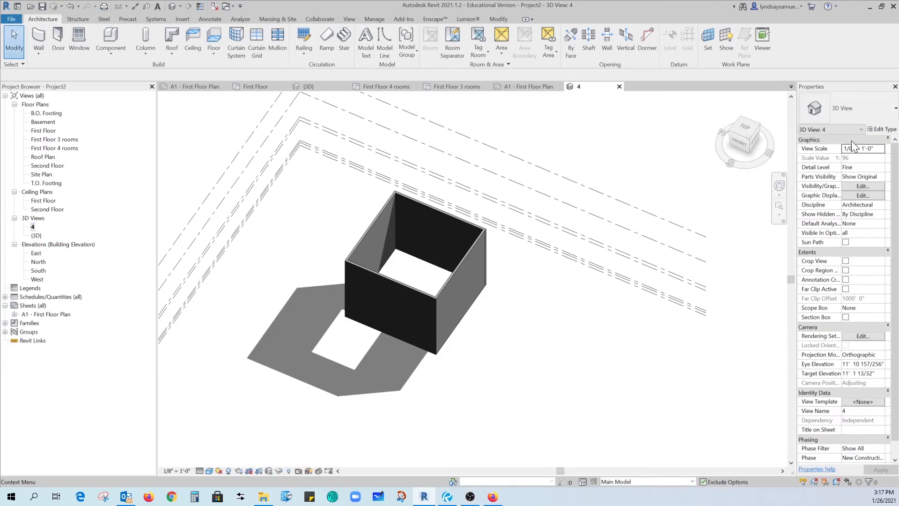
# - Check the design option setting of 3D view 4 and the available design options, keep Main Model active and return to sheet A1
pyautogui.click(861, 186)
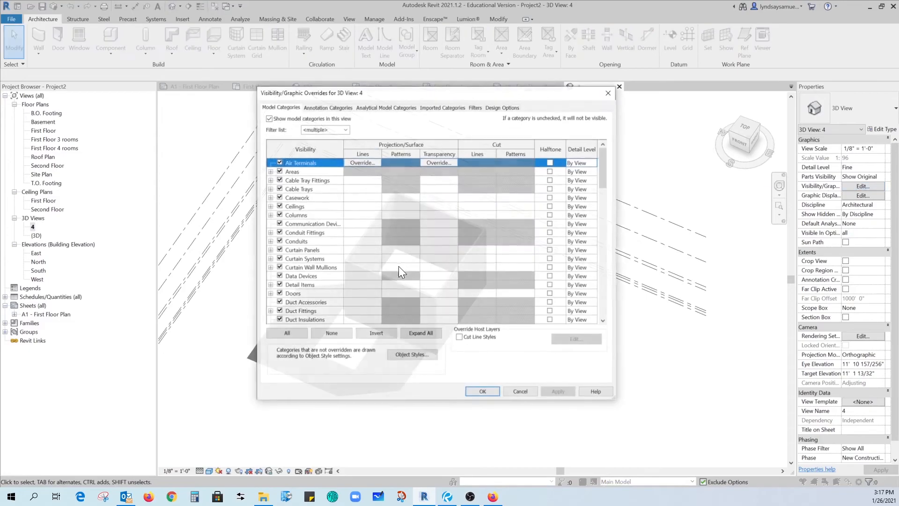
pyautogui.click(502, 107)
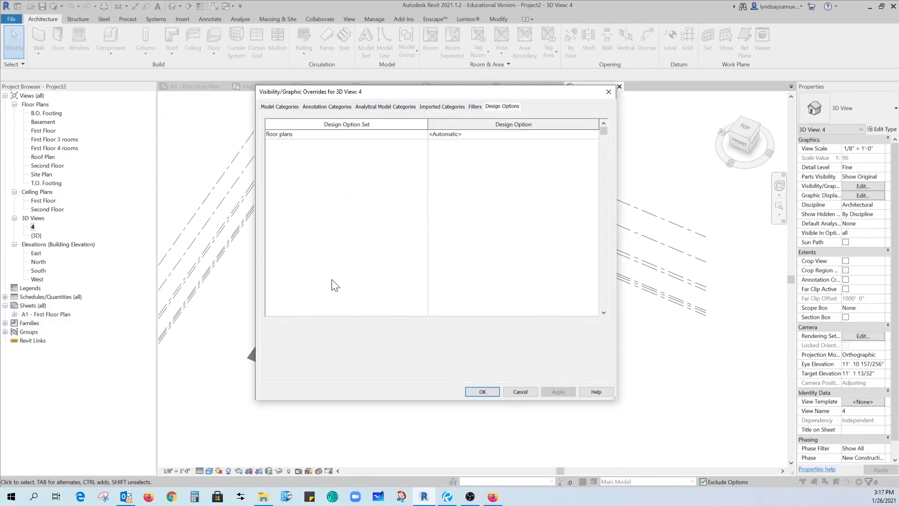
pyautogui.click(519, 390)
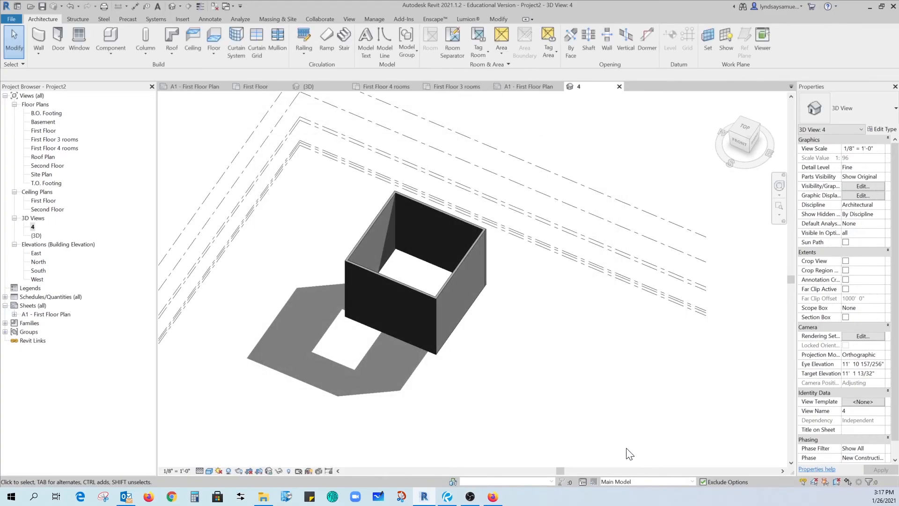
pyautogui.click(692, 481)
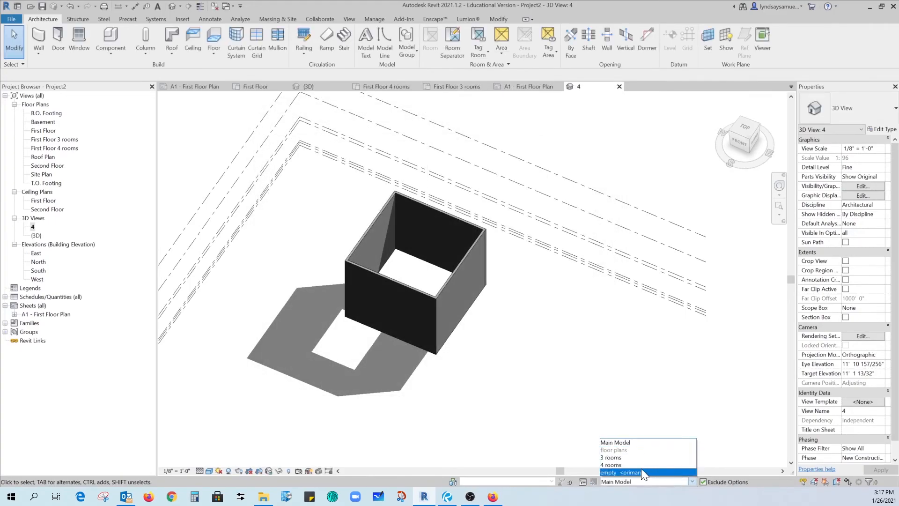
pyautogui.click(626, 442)
pyautogui.click(231, 230)
pyautogui.doubleClick(46, 314)
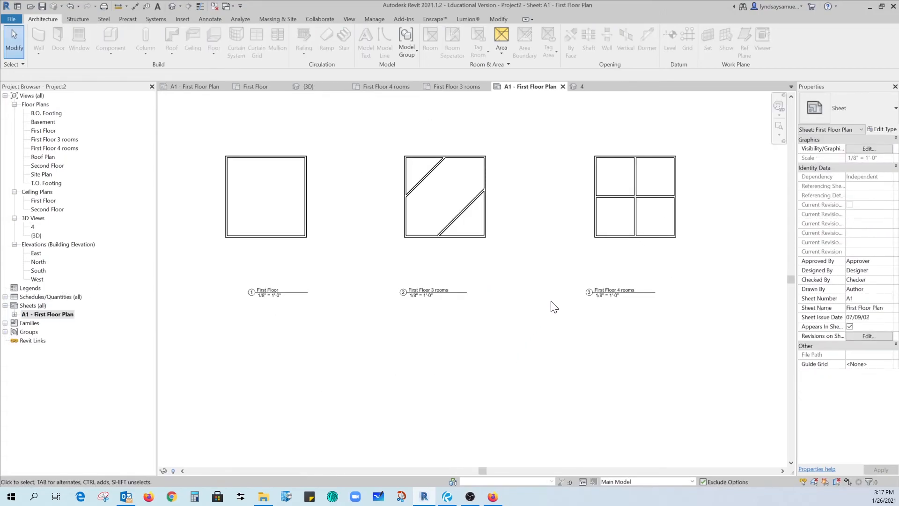
# - Switch to the Autodesk Revit 2021 help in Firefox and read the Work with Design Options and Best Practices: Design Options topics
pyautogui.click(495, 499)
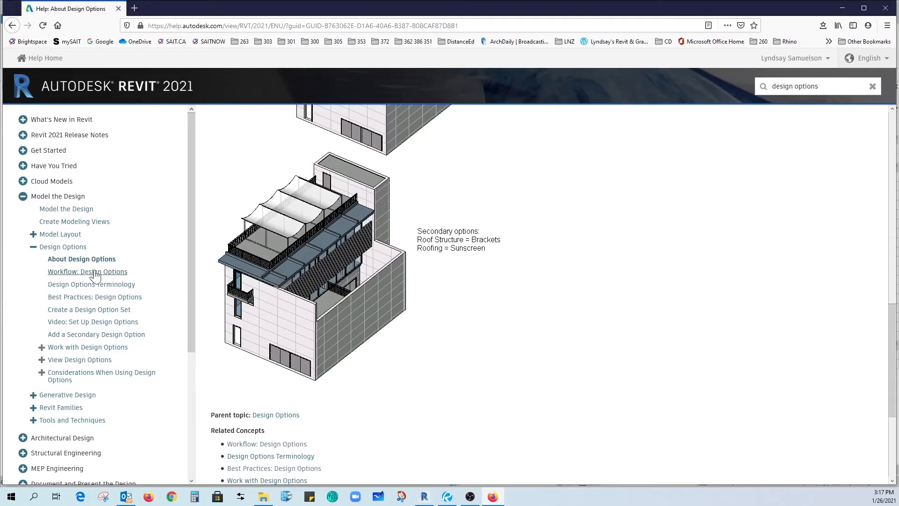
pyautogui.click(94, 350)
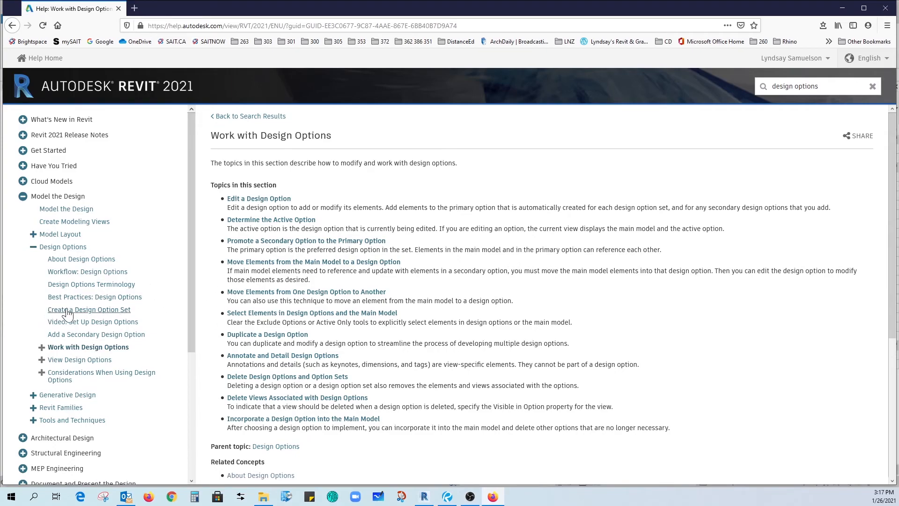
pyautogui.click(95, 297)
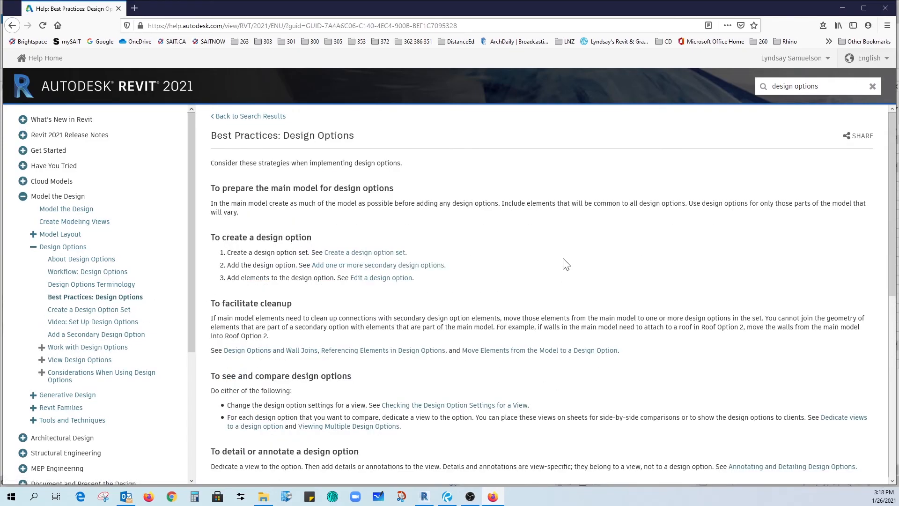
pyautogui.scroll(-5, 578, 256)
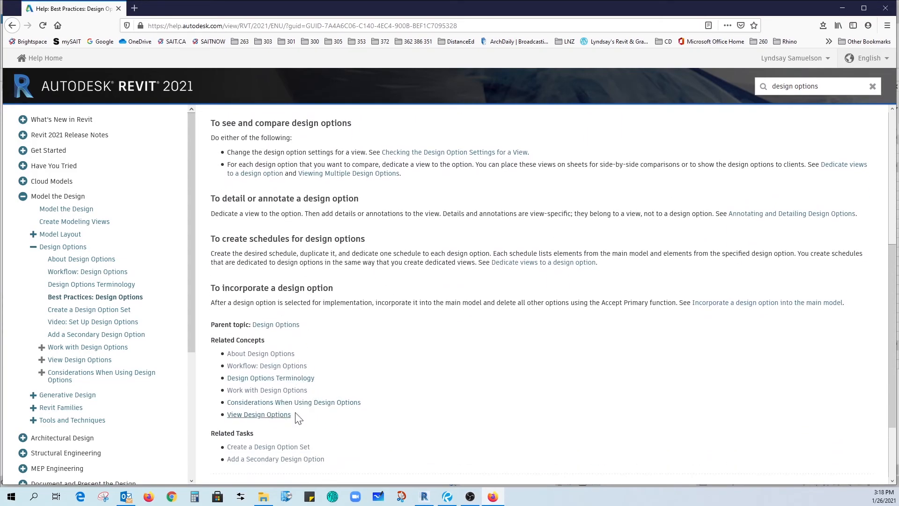
pyautogui.scroll(-3, 495, 352)
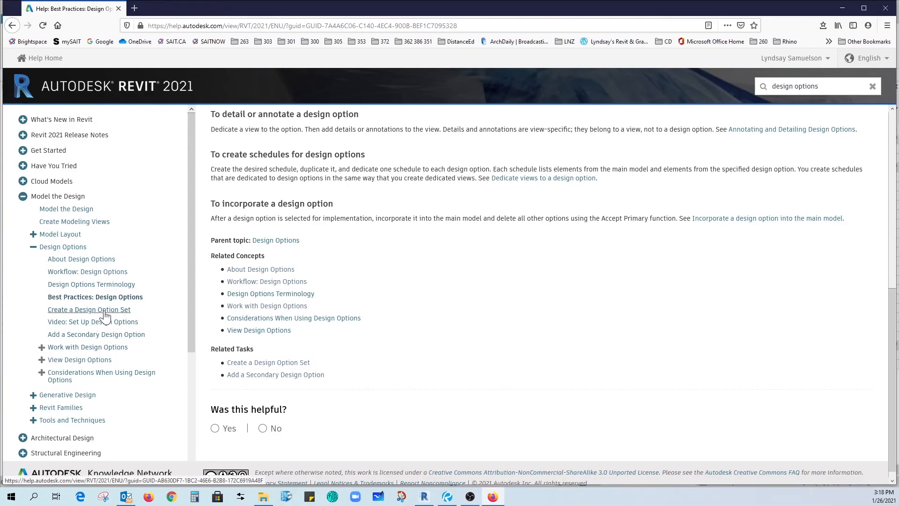
# - Read the Workflow: Design Options help topic through to its end and return to Revit
pyautogui.click(106, 273)
pyautogui.scroll(-3, 389, 291)
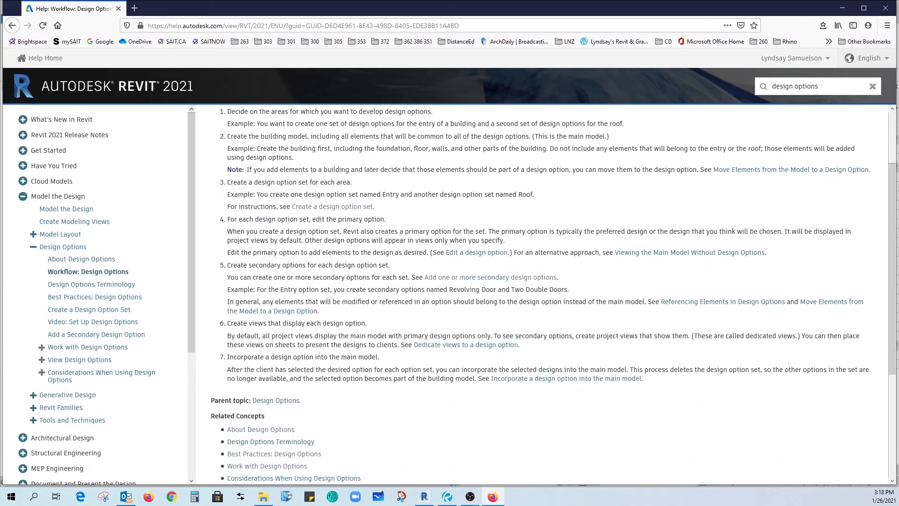
pyautogui.scroll(-3, 582, 466)
pyautogui.scroll(6, 592, 431)
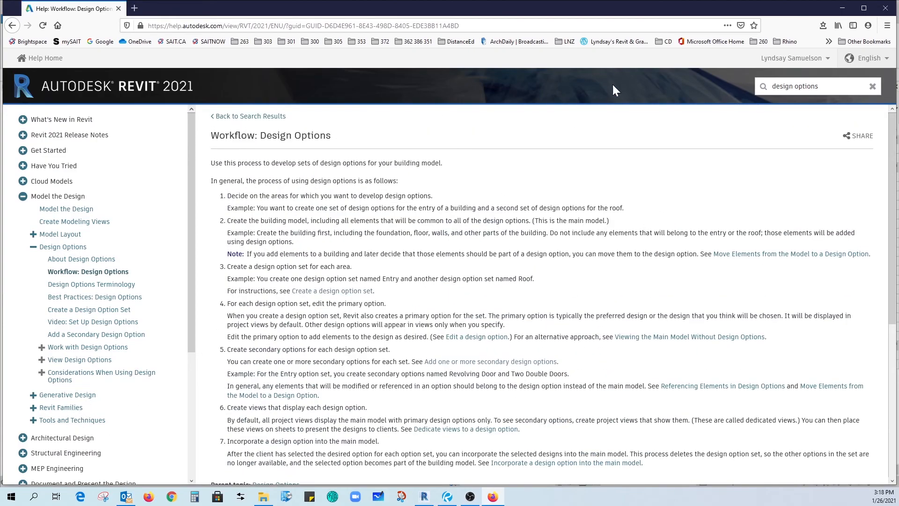
pyautogui.click(842, 7)
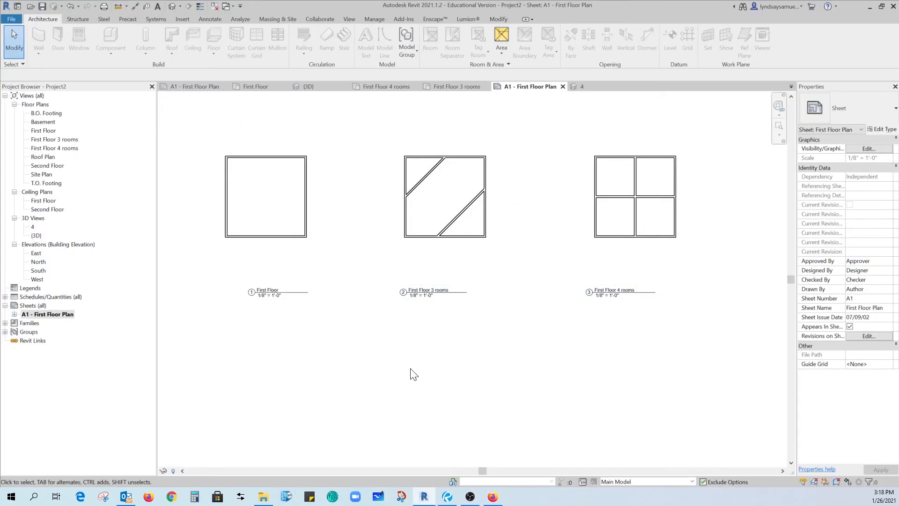
# - Examine the stair option plans and 3D views on sheet A1 - First Floor Plan of the Design Options.rvt project
pyautogui.scroll(-3, 382, 370)
pyautogui.scroll(-1, 489, 387)
pyautogui.moveTo(507, 370); pyautogui.dragTo(492, 291, button='middle')
pyautogui.click(212, 86)
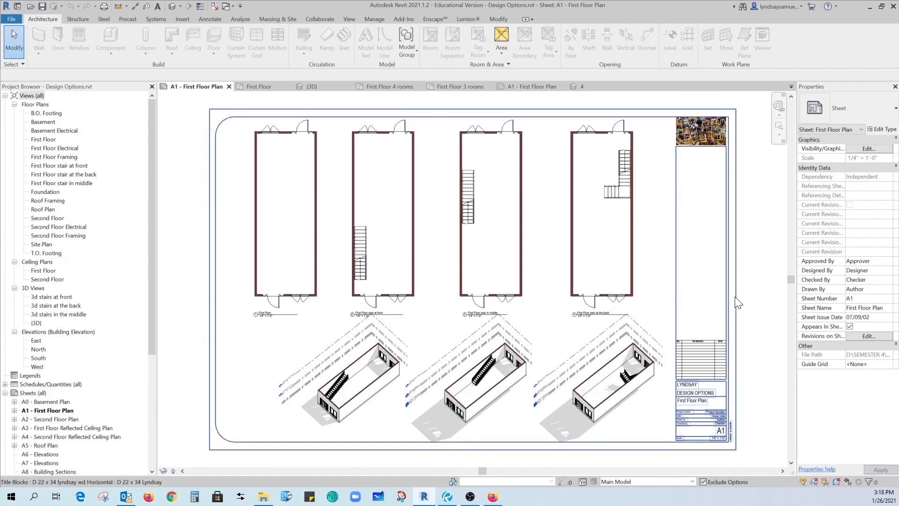
pyautogui.scroll(3, 283, 136)
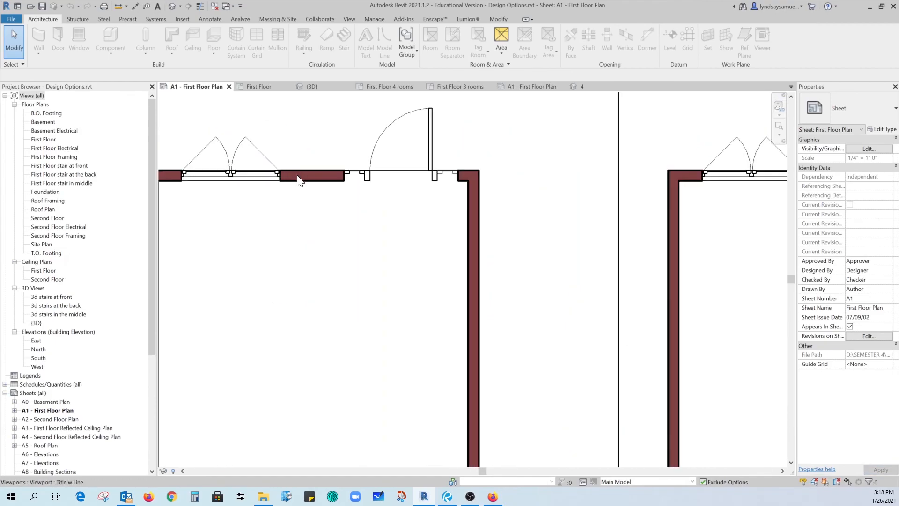
pyautogui.scroll(-4, 332, 192)
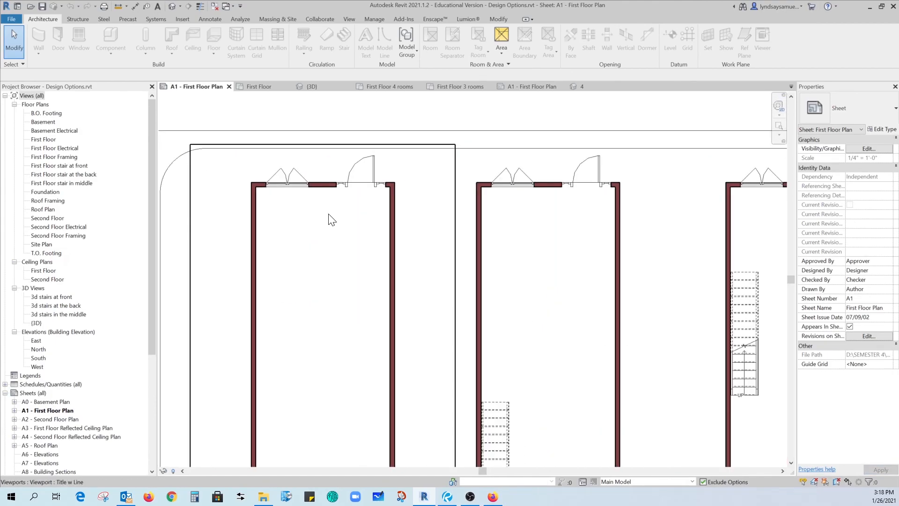
pyautogui.moveTo(327, 243); pyautogui.dragTo(289, 175, button='middle')
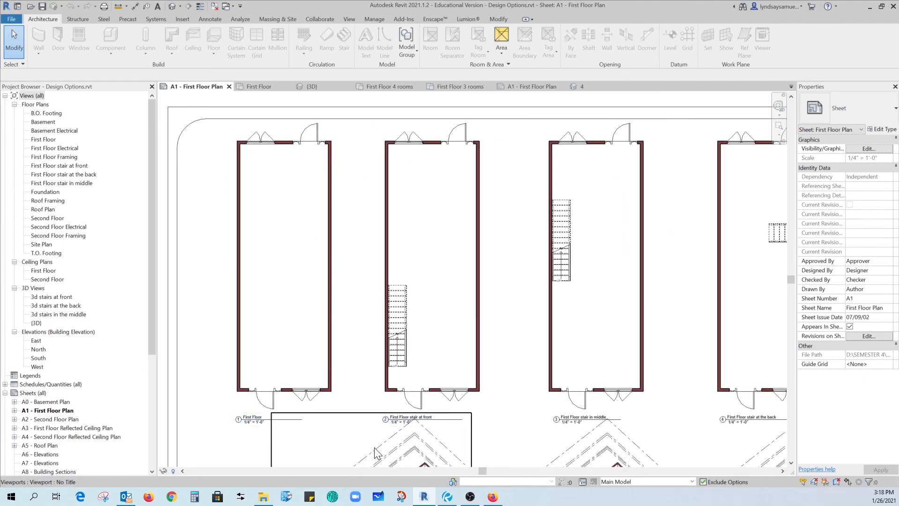
# - Compare the project's listed 3D stair views and First Floor stair plans with the layouts placed on the whole A1 sheet
pyautogui.scroll(-2, 393, 330)
pyautogui.moveTo(392, 331); pyautogui.dragTo(344, 206, button='middle')
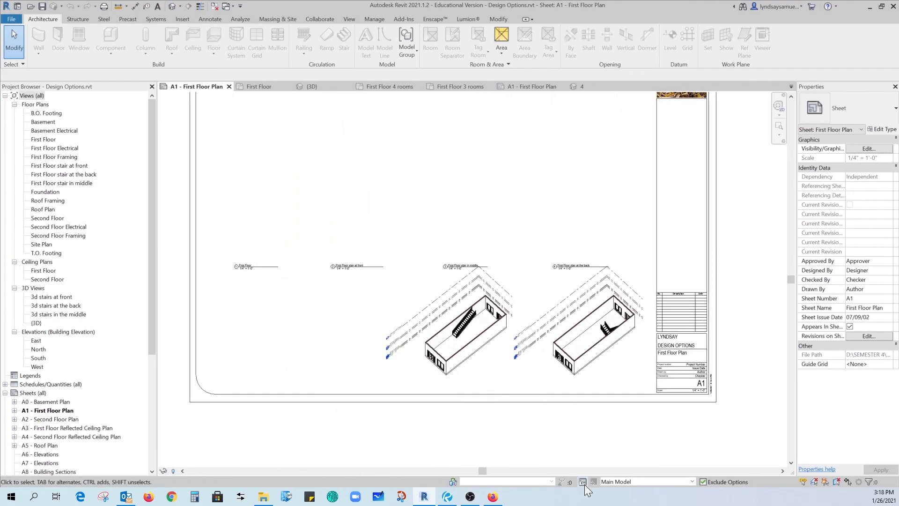
pyautogui.click(56, 297)
pyautogui.click(65, 314)
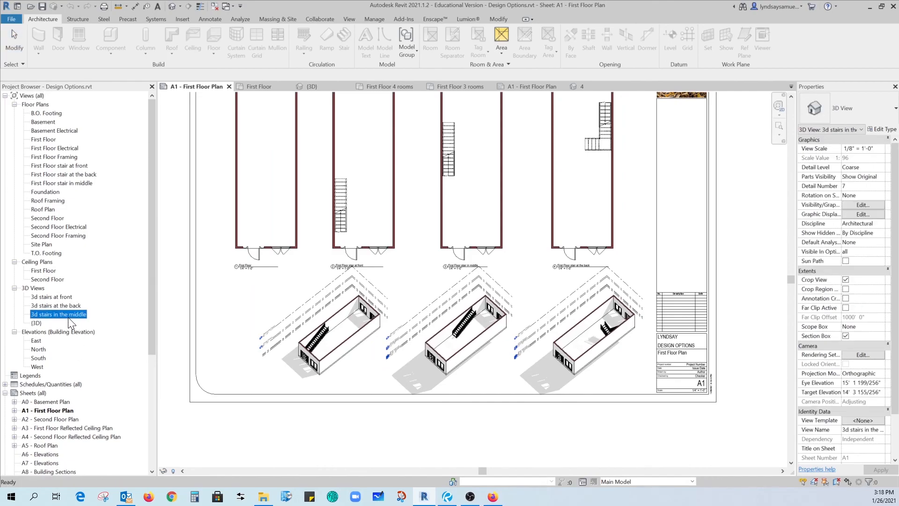
pyautogui.click(84, 174)
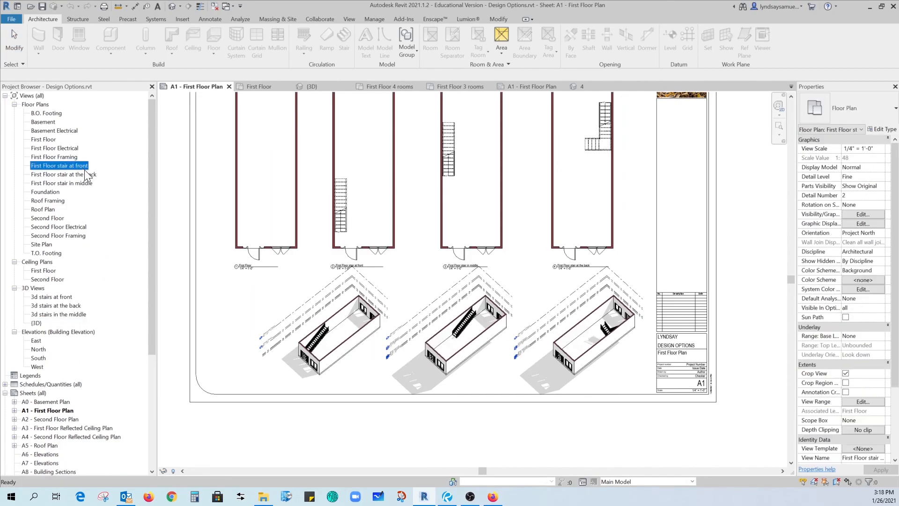
pyautogui.click(84, 183)
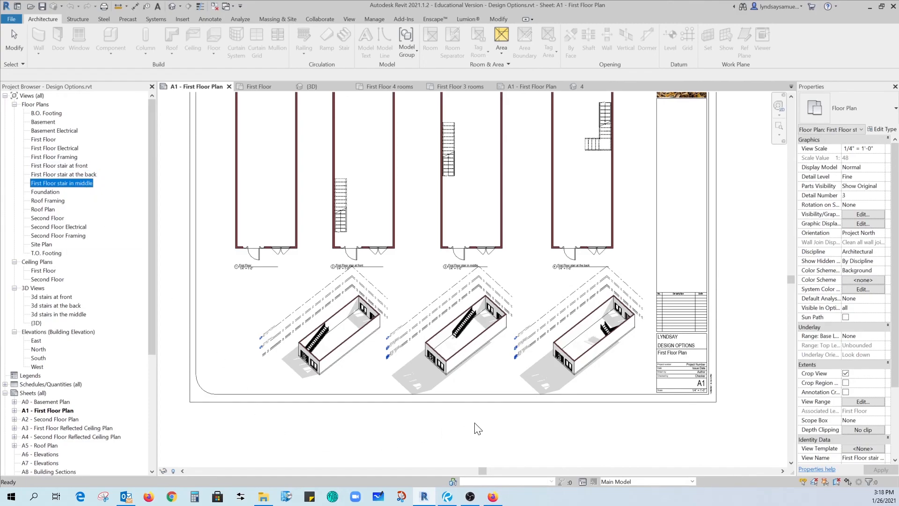
pyautogui.scroll(-1, 479, 427)
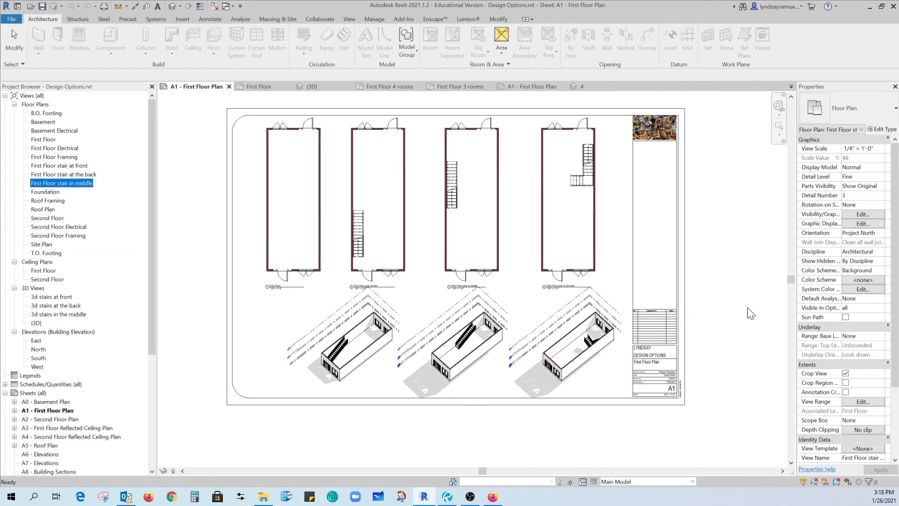
pyautogui.click(749, 327)
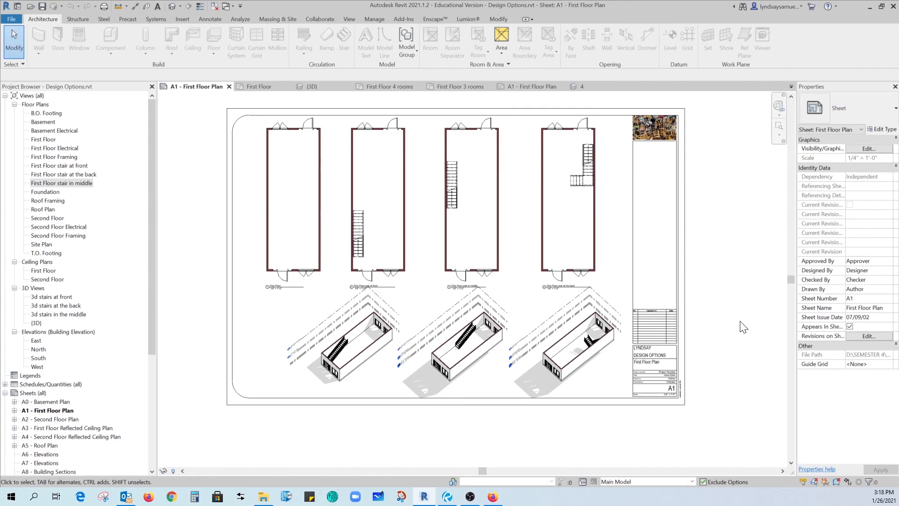